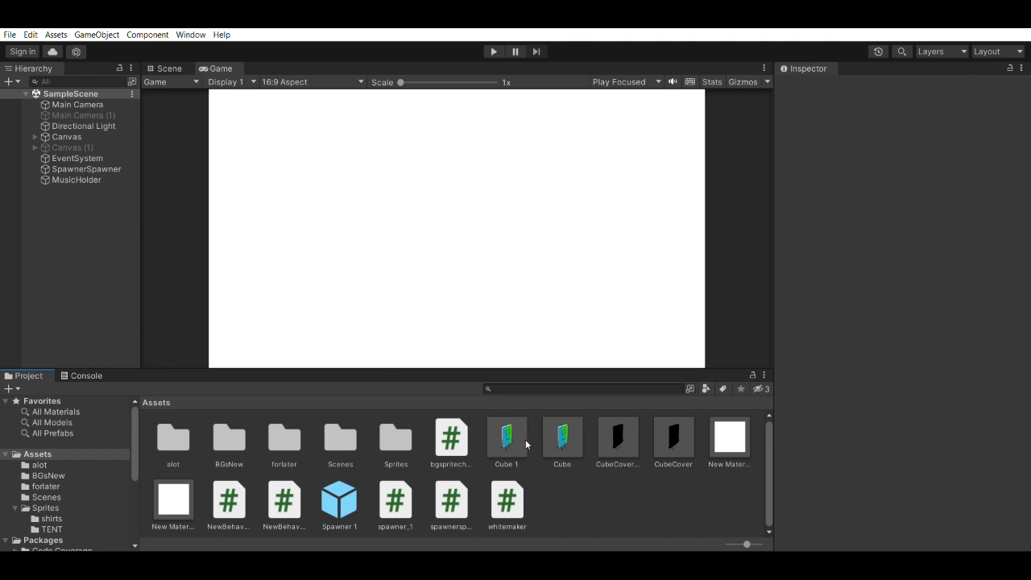
# Step: Delete the Cube and CubeCover prefabs from the Assets folder
pyautogui.click(564, 439)
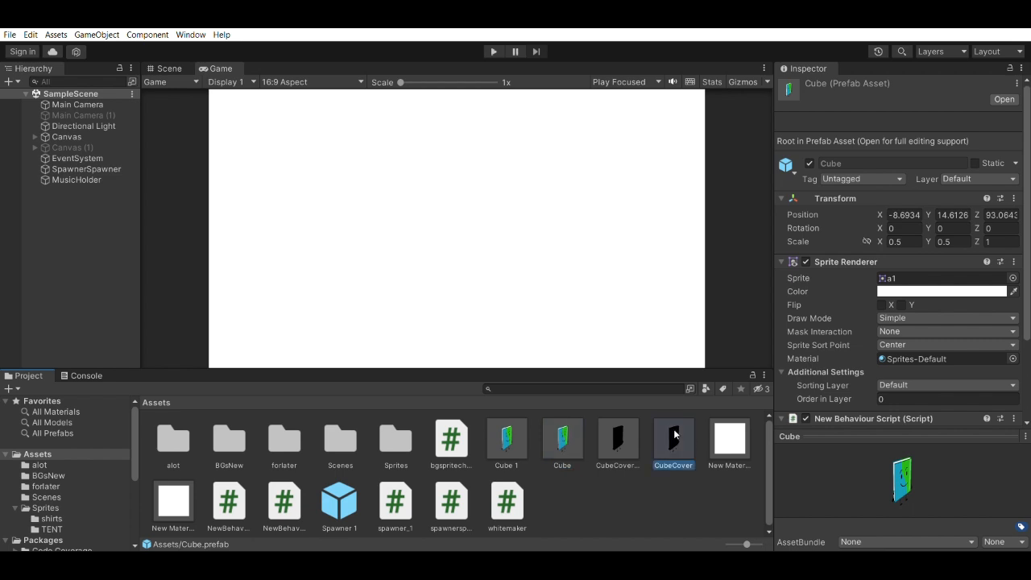
pyautogui.click(675, 435)
pyautogui.keyDown('ctrl'); pyautogui.click(556, 439); pyautogui.keyUp('ctrl')
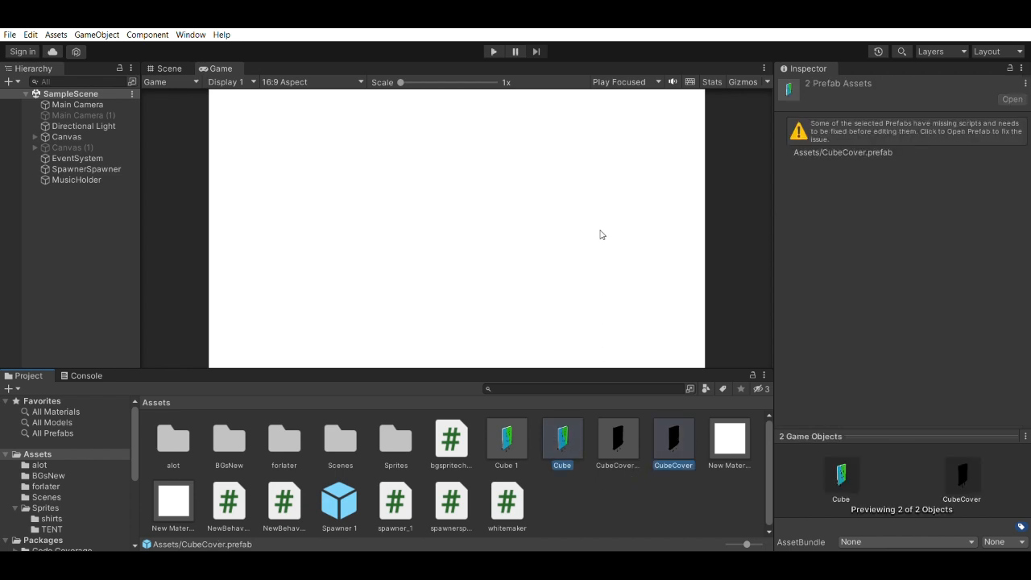
pyautogui.press('Delete')
pyautogui.click(538, 316)
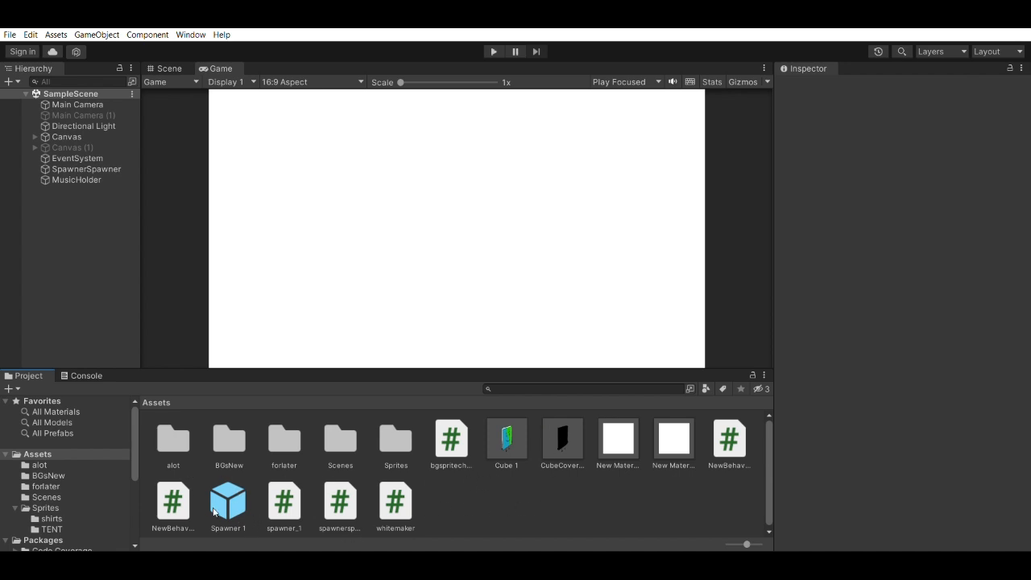
# Step: Inspect the Spawner 1 prefab's expanded Sprites list and view the source images in the Sprites folder
pyautogui.click(227, 487)
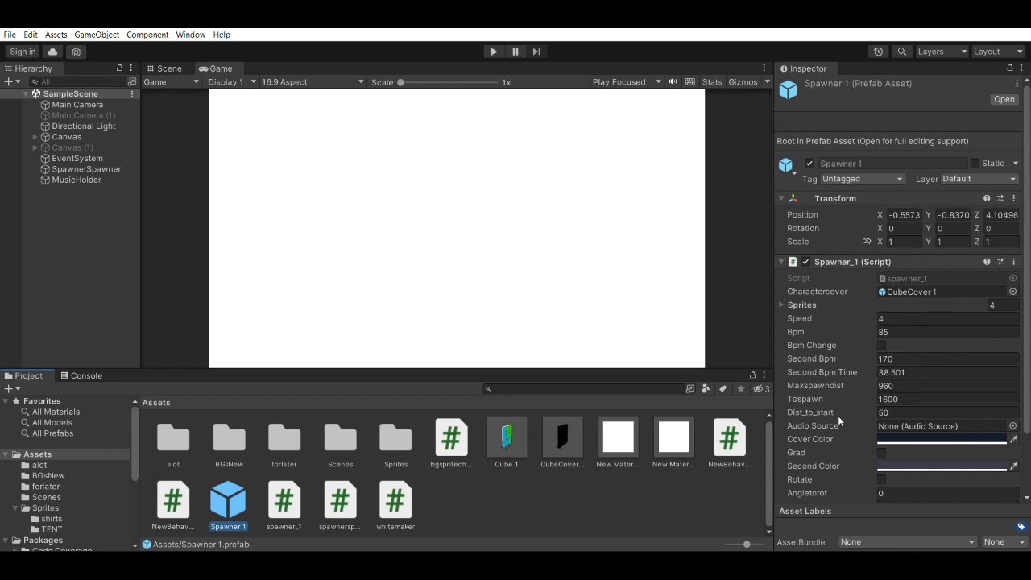
pyautogui.click(801, 305)
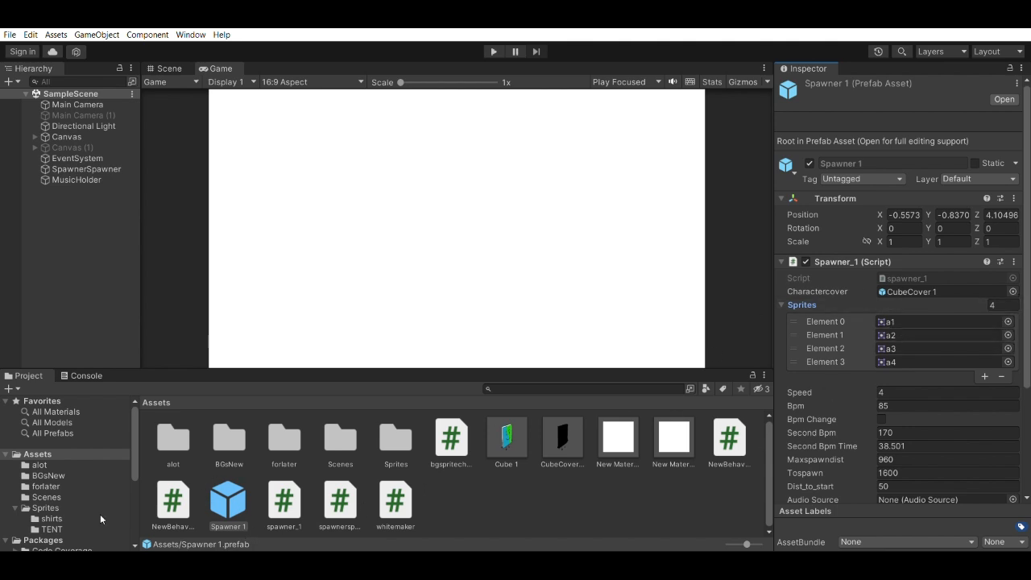
pyautogui.click(47, 507)
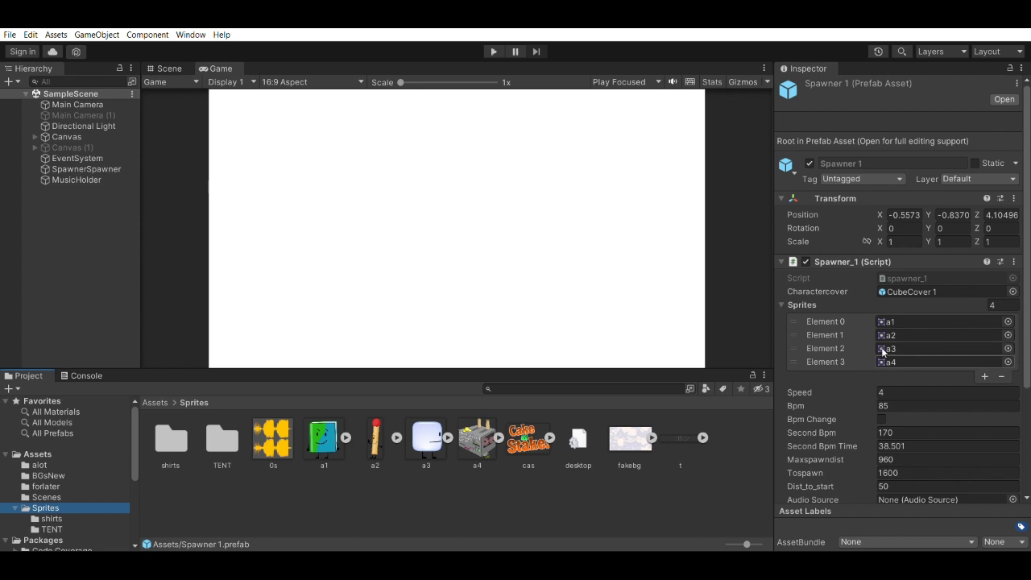
# Step: Set the Speed of the Spawner 1 prefab's script to 64 and test-run the game
pyautogui.scroll(-3, 882, 355)
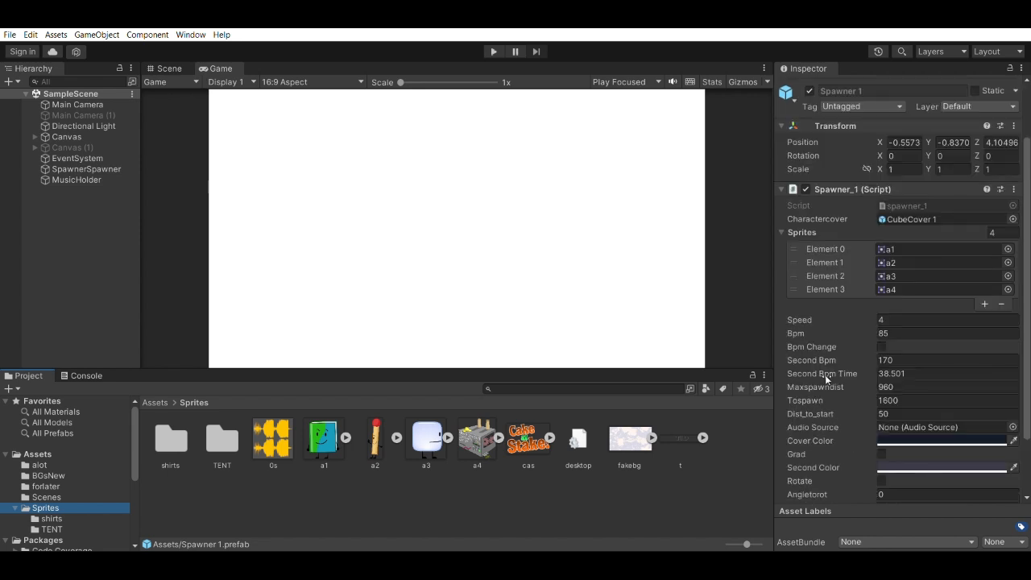
pyautogui.click(901, 319)
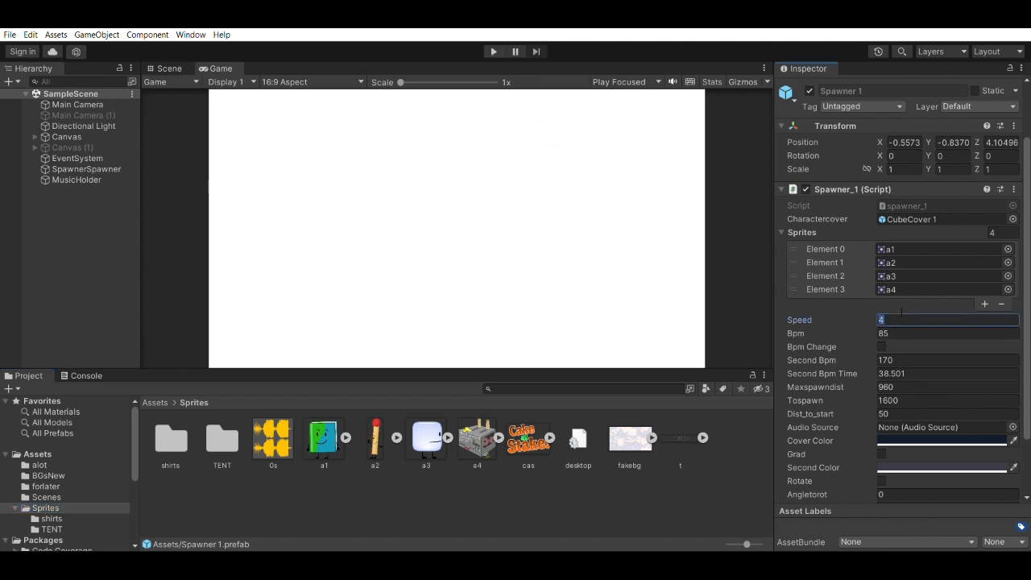
pyautogui.write('64')
pyautogui.click(494, 52)
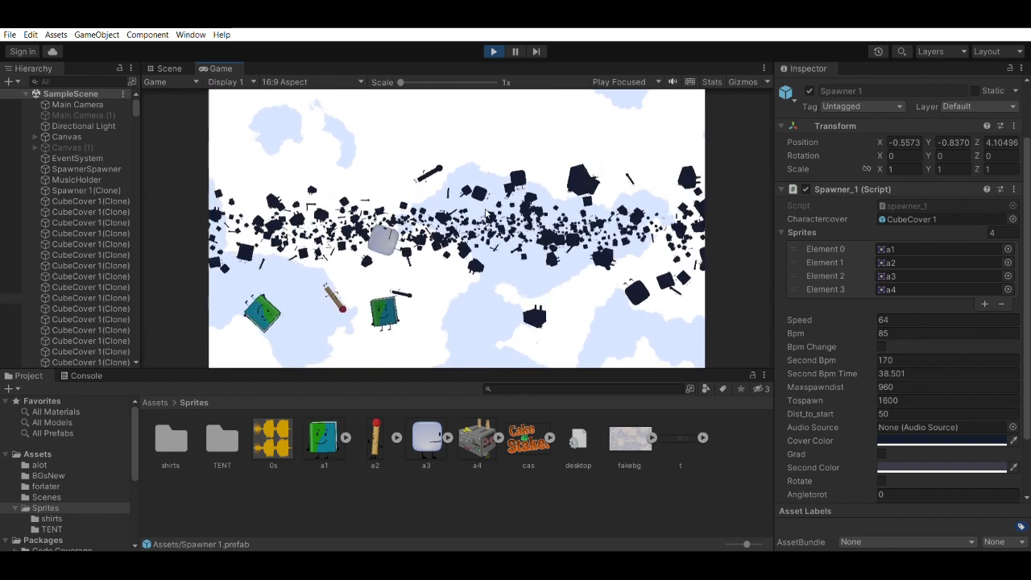
pyautogui.click(493, 51)
# Step: Set the spawner's Speed to 4 and test-run the game twice
pyautogui.moveTo(934, 321); pyautogui.dragTo(754, 213)
pyautogui.write('4')
pyautogui.click(493, 50)
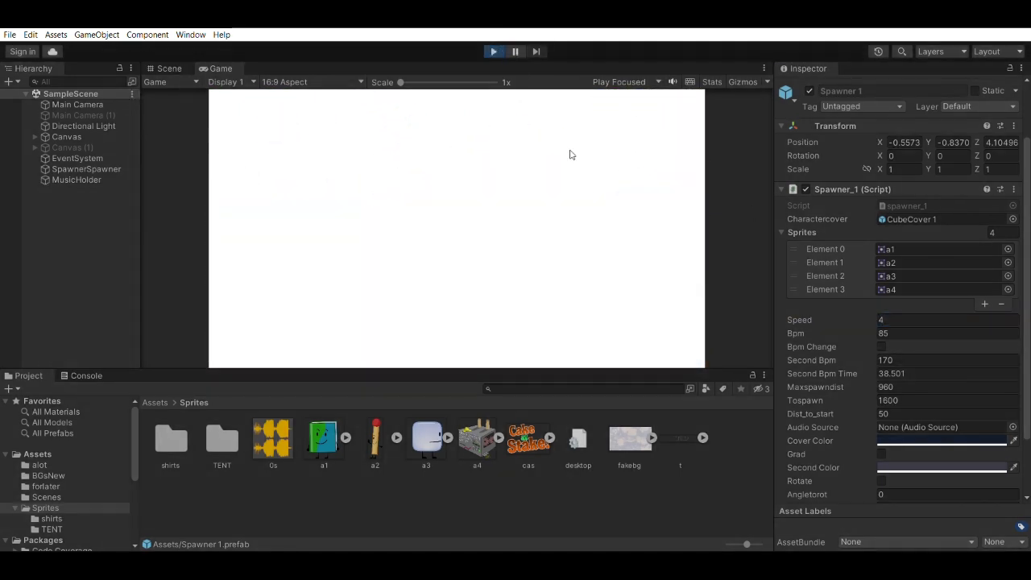
pyautogui.click(494, 51)
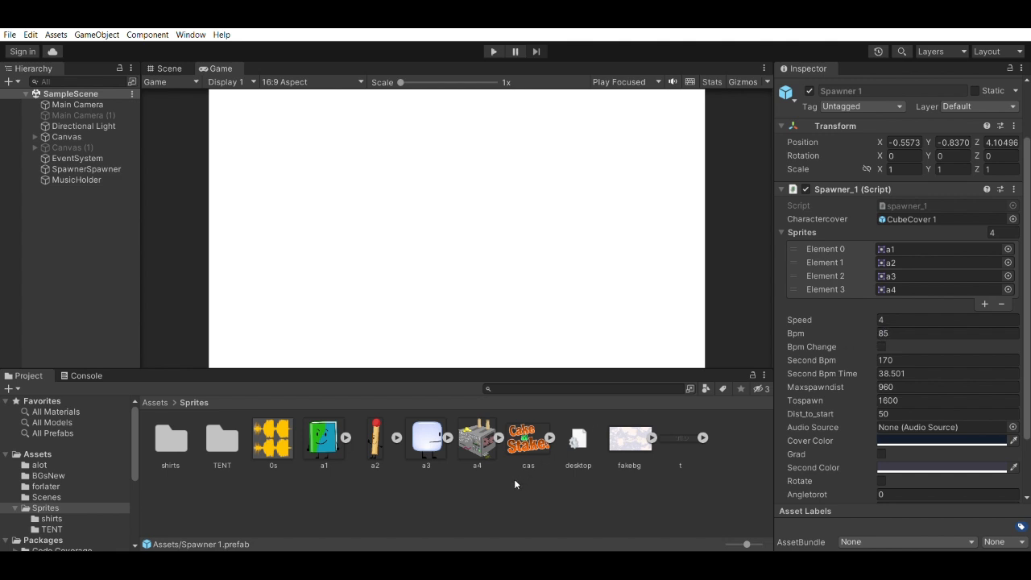
pyautogui.click(494, 51)
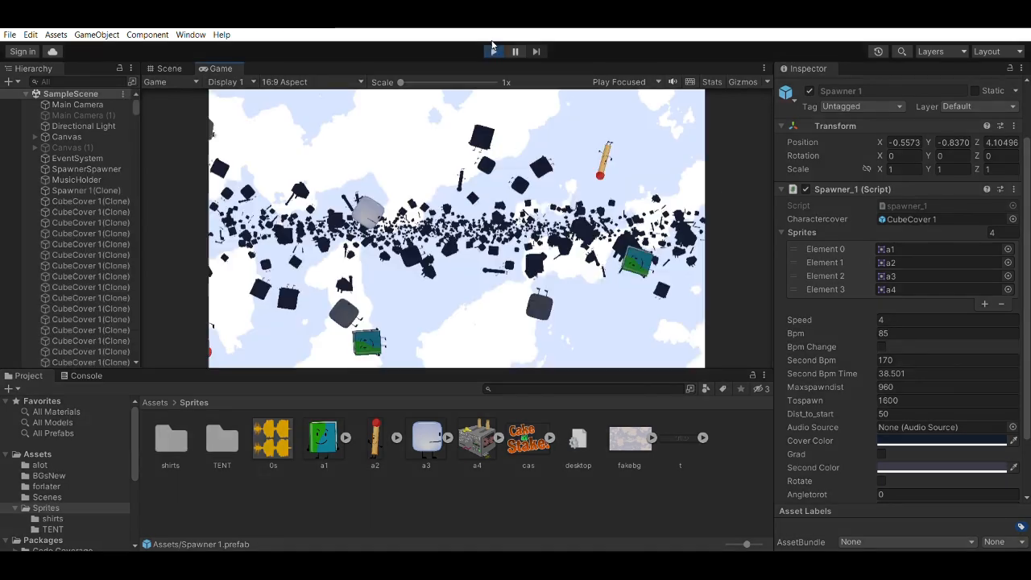
pyautogui.click(494, 51)
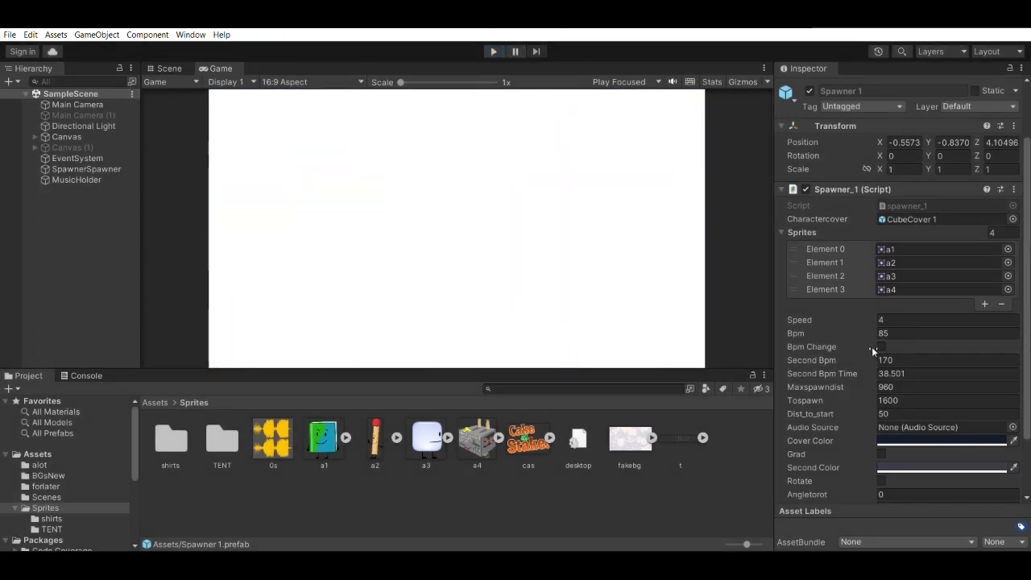
# Step: Set the spawner's Bpm to 170 and test-run the game
pyautogui.click(901, 332)
pyautogui.write('170')
pyautogui.click(492, 50)
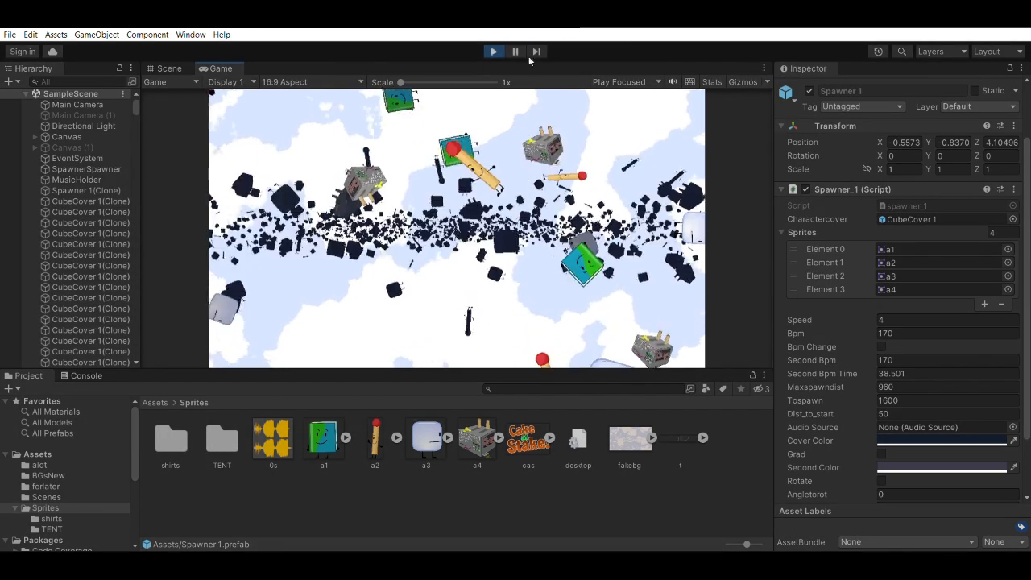
pyautogui.click(493, 51)
# Step: Set the spawner's Bpm to 85 and test-run the game
pyautogui.click(901, 332)
pyautogui.write('85')
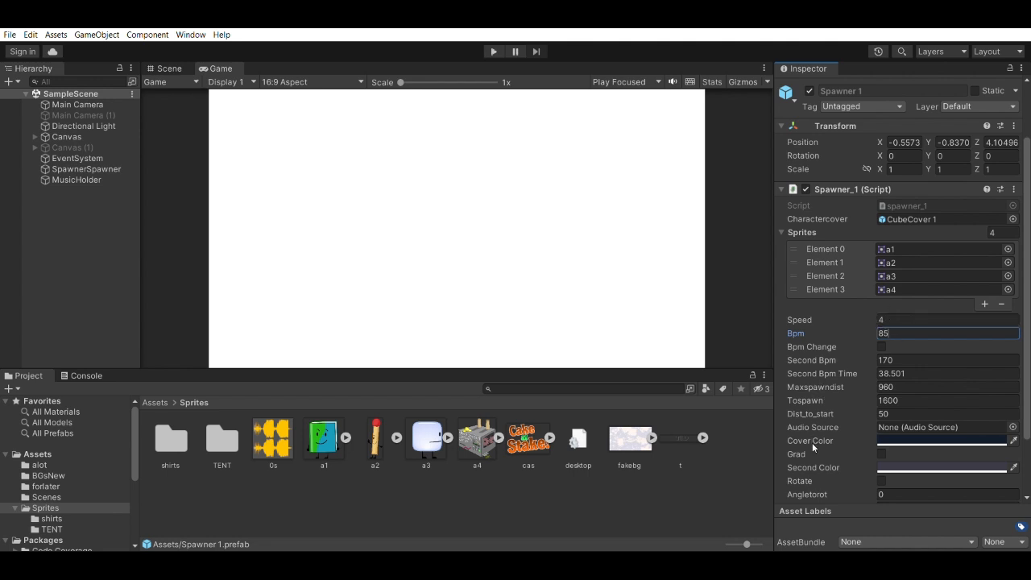
pyautogui.scroll(-3, 815, 379)
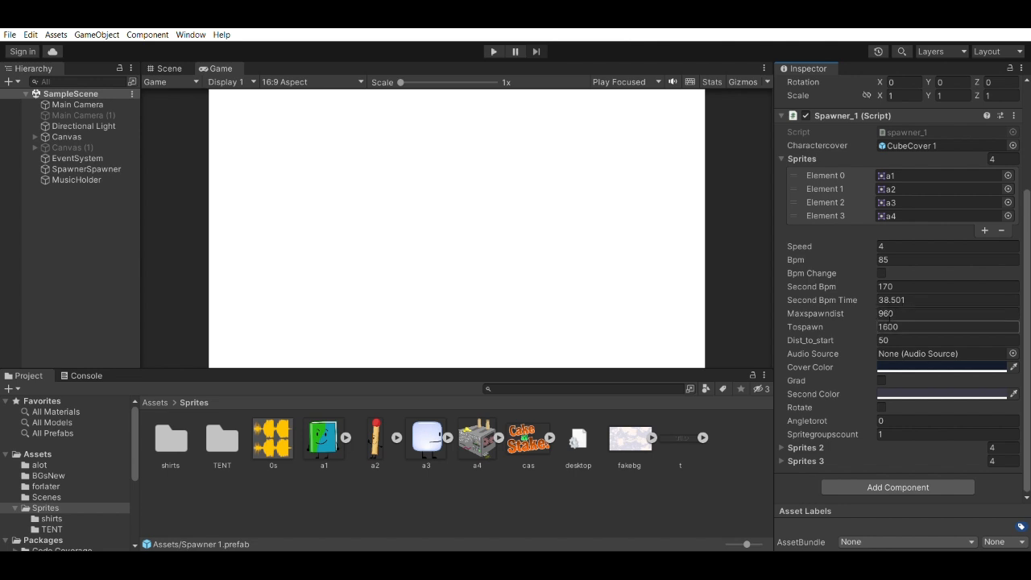
pyautogui.click(901, 313)
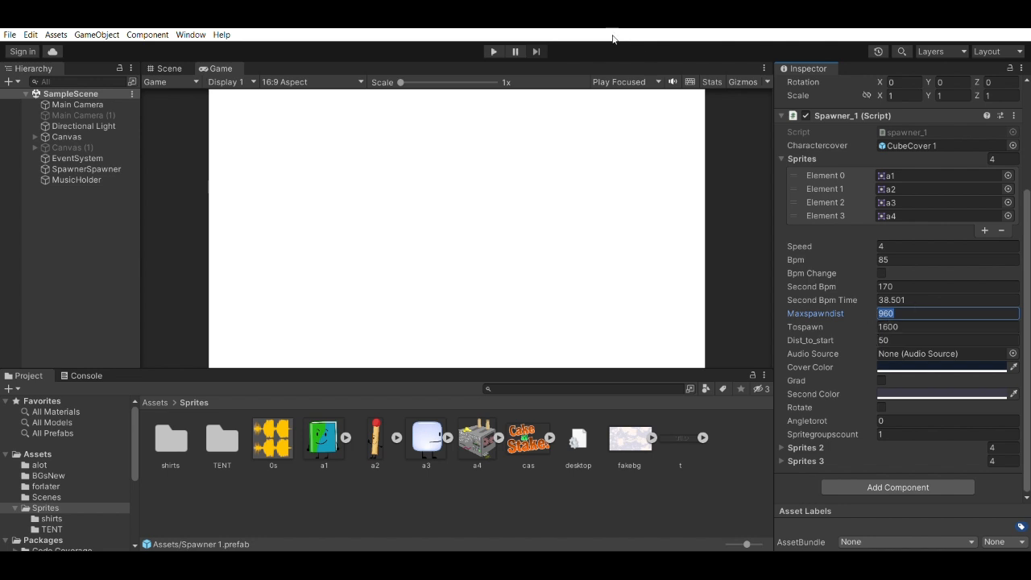
pyautogui.click(494, 51)
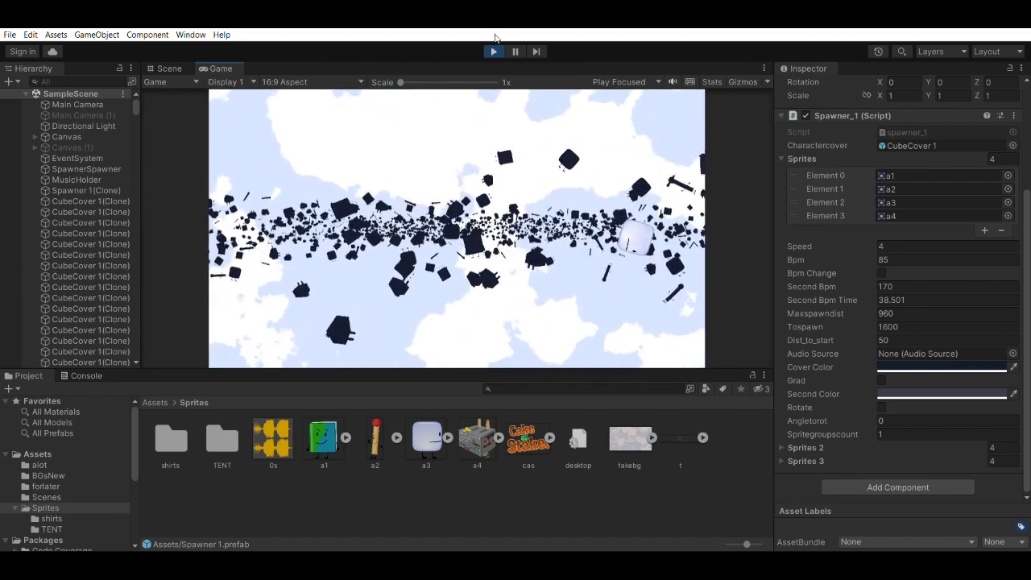
pyautogui.click(495, 50)
# Step: Set the spawner's Maxspawndist to 100 and test-run the game
pyautogui.click(912, 311)
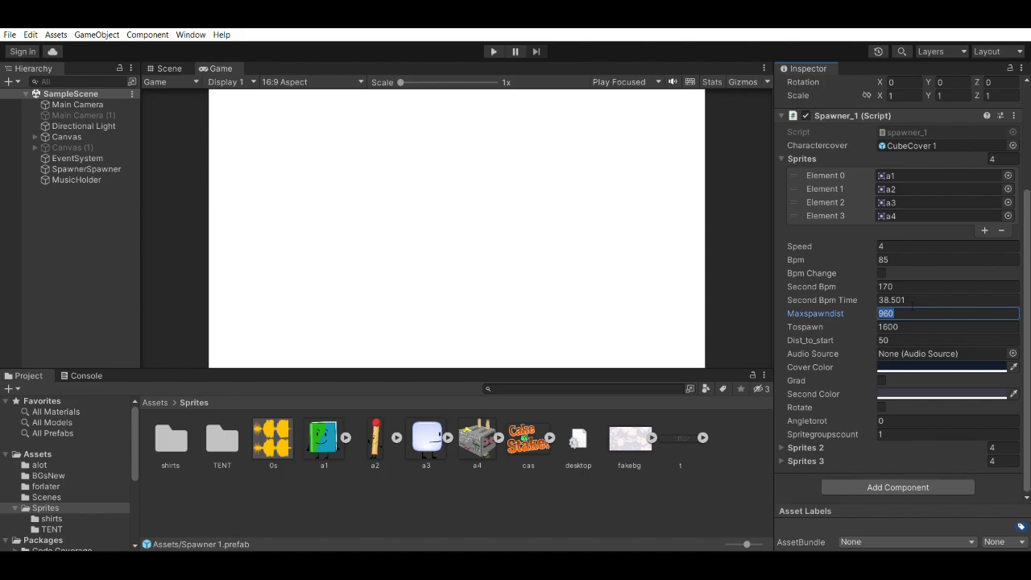
pyautogui.click(494, 51)
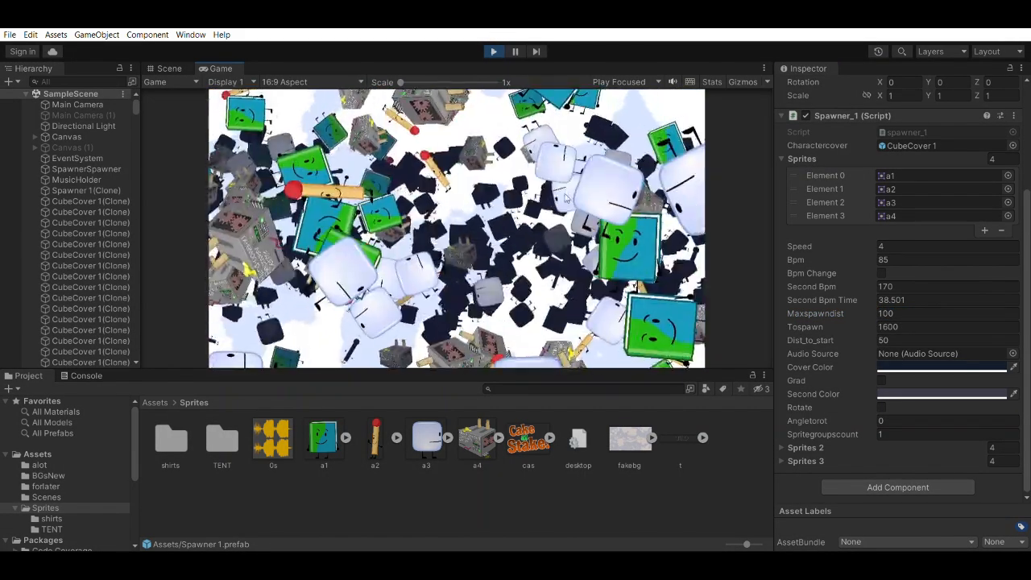
pyautogui.click(493, 50)
# Step: Try other Maxspawndist values on the spawner and set it to 960
pyautogui.click(902, 313)
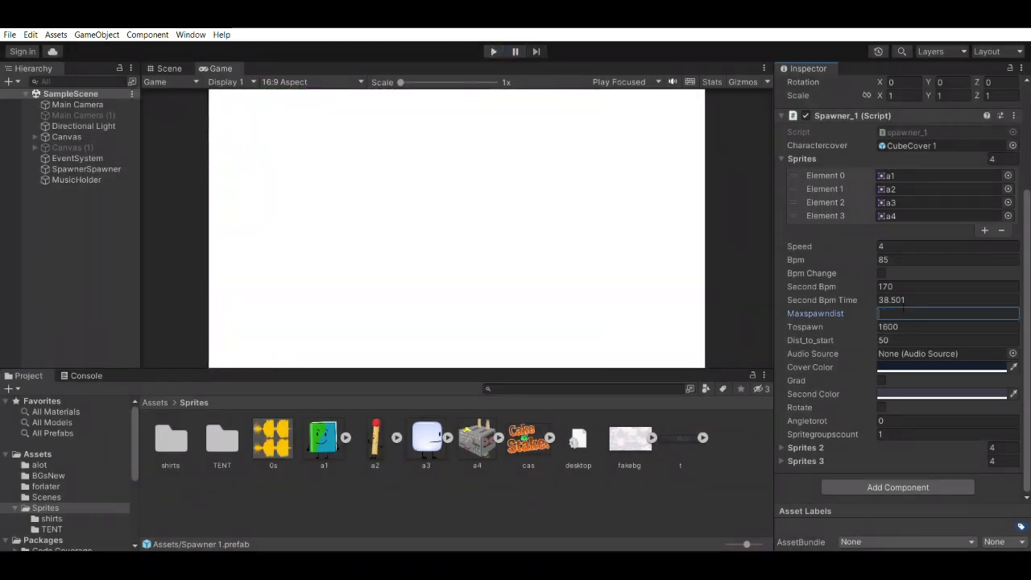
pyautogui.write('200')
pyautogui.moveTo(903, 310); pyautogui.dragTo(876, 307)
pyautogui.write('100')
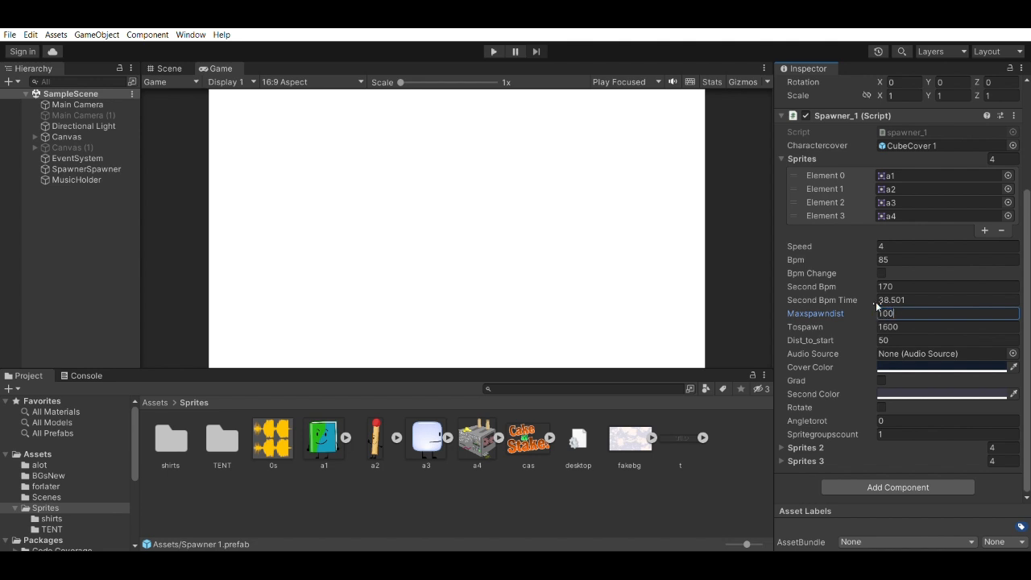
pyautogui.write('0')
pyautogui.hotkey('ctrl', 'a')
pyautogui.write('9')
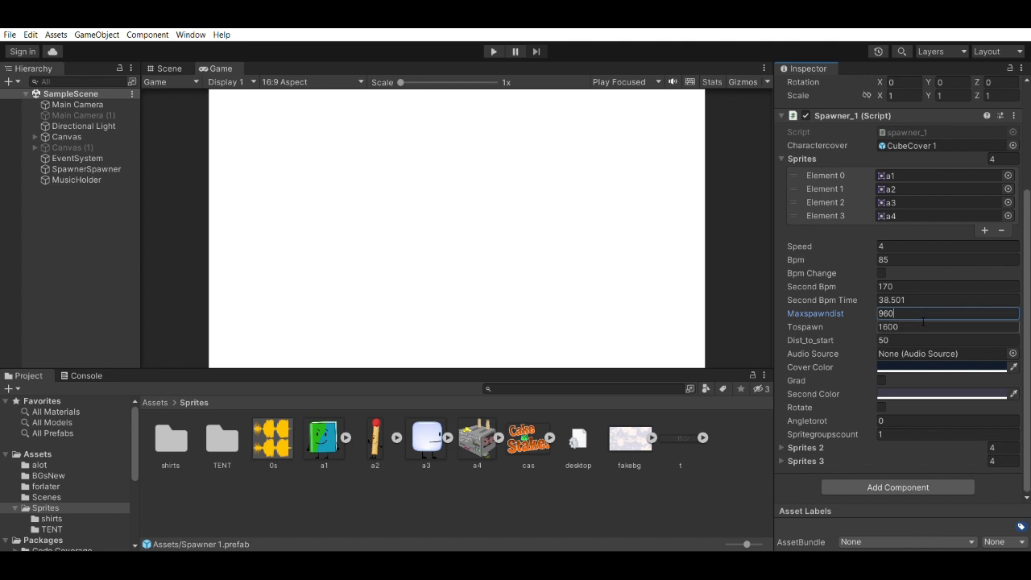
# Step: Run the game, check its rendering statistics in the overlay, and stop it
pyautogui.click(493, 50)
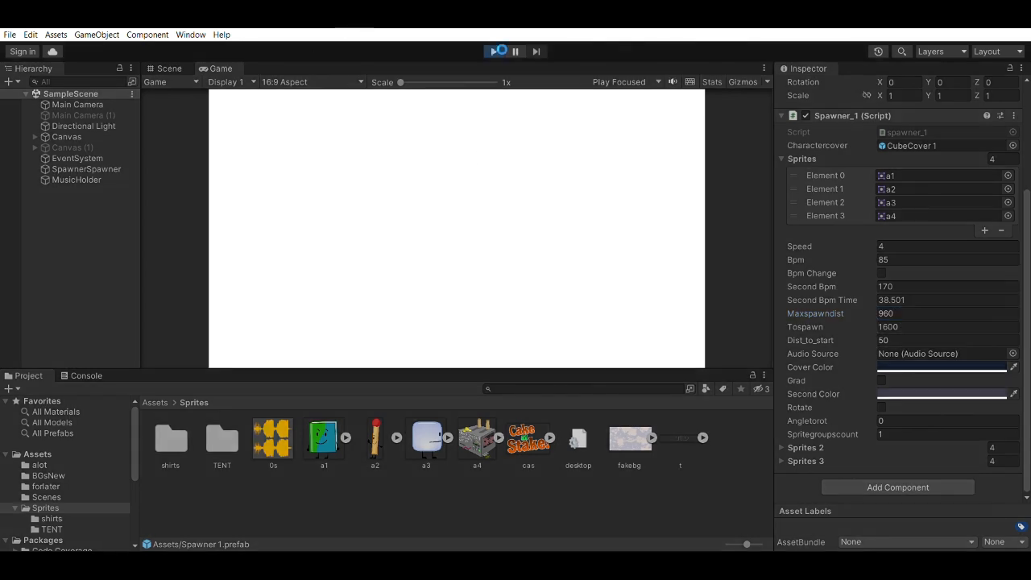
pyautogui.click(712, 82)
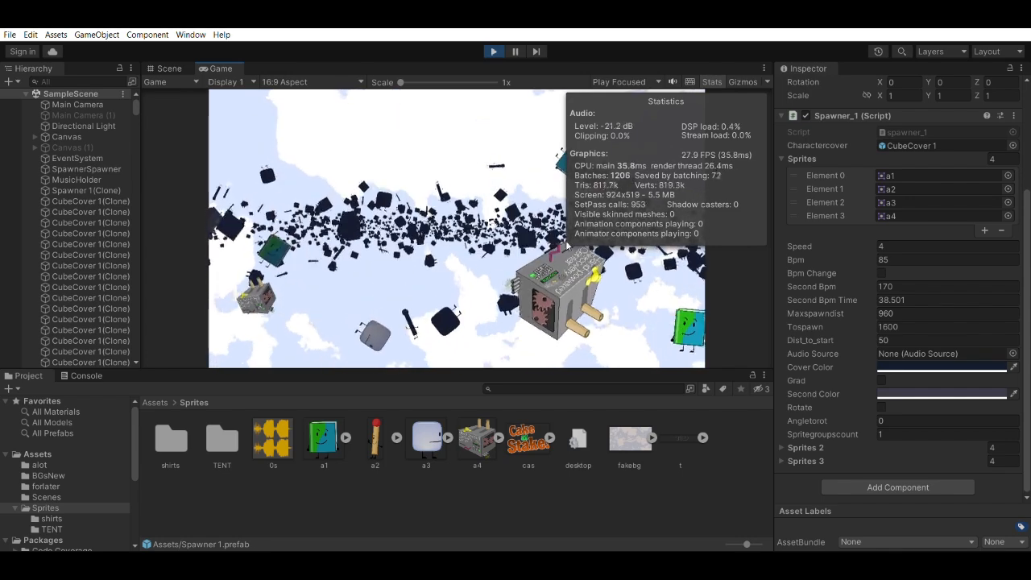
pyautogui.click(713, 81)
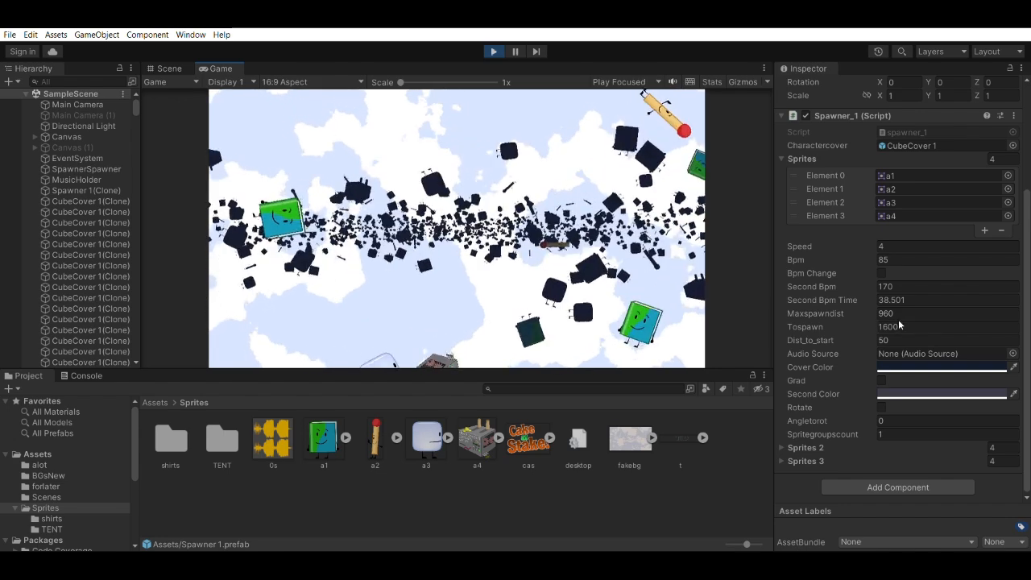
pyautogui.click(494, 52)
# Step: Set the spawner's Tospawn count to 800 and test-run the game
pyautogui.click(892, 326)
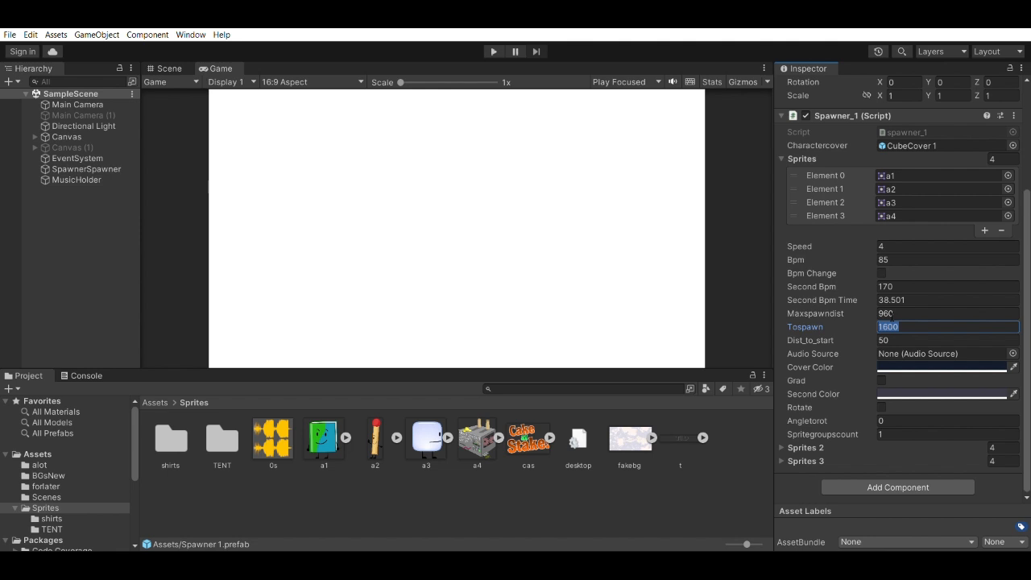
pyautogui.write('800')
pyautogui.click(493, 52)
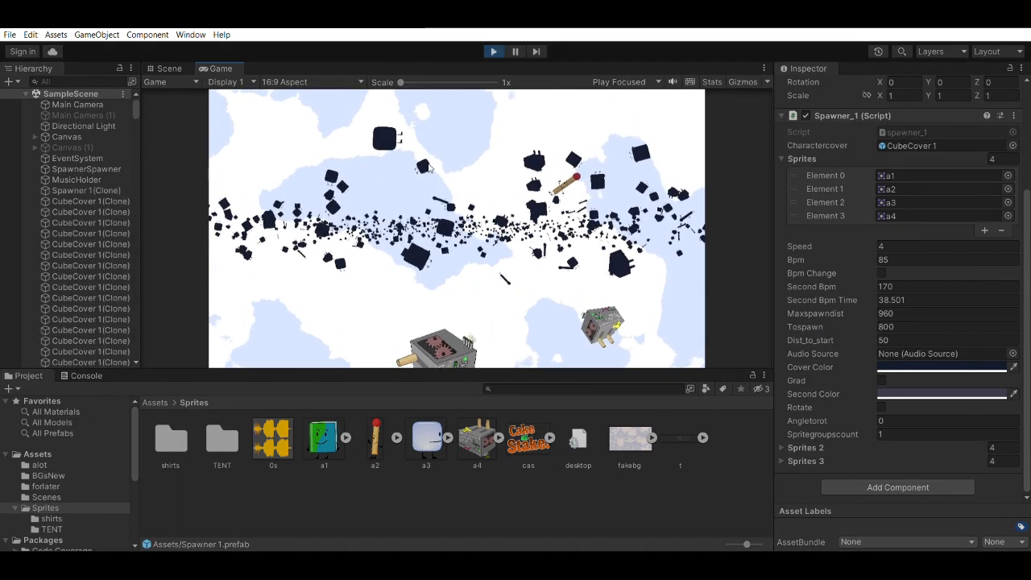
pyautogui.click(497, 52)
# Step: Set the spawner's Tospawn count to 1600 and test-run the game
pyautogui.click(916, 340)
pyautogui.click(916, 326)
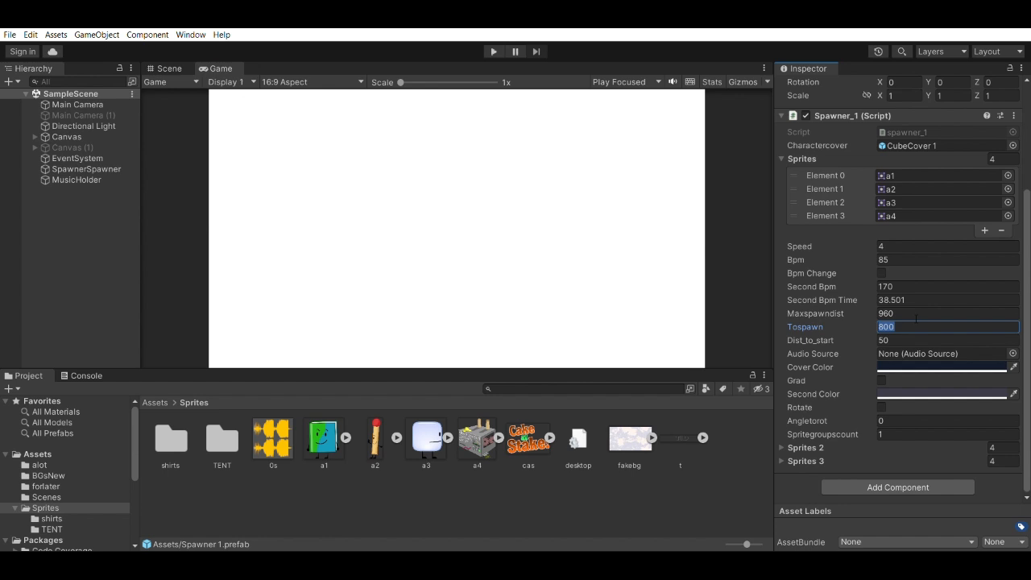
pyautogui.write('1600')
pyautogui.press('BackSpace')
pyautogui.write('0')
pyautogui.click(494, 51)
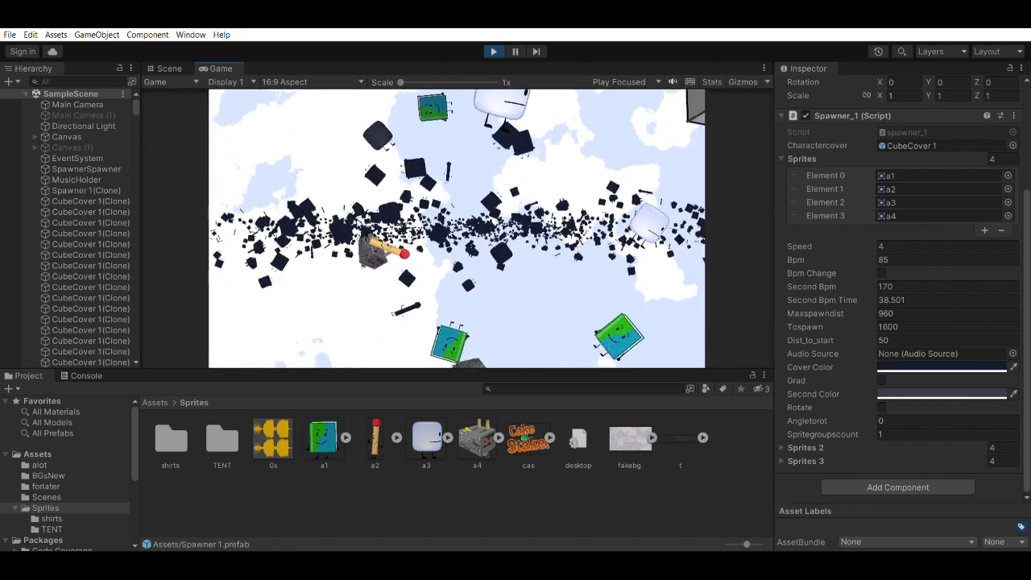
pyautogui.hotkey('ctrl', 'p')
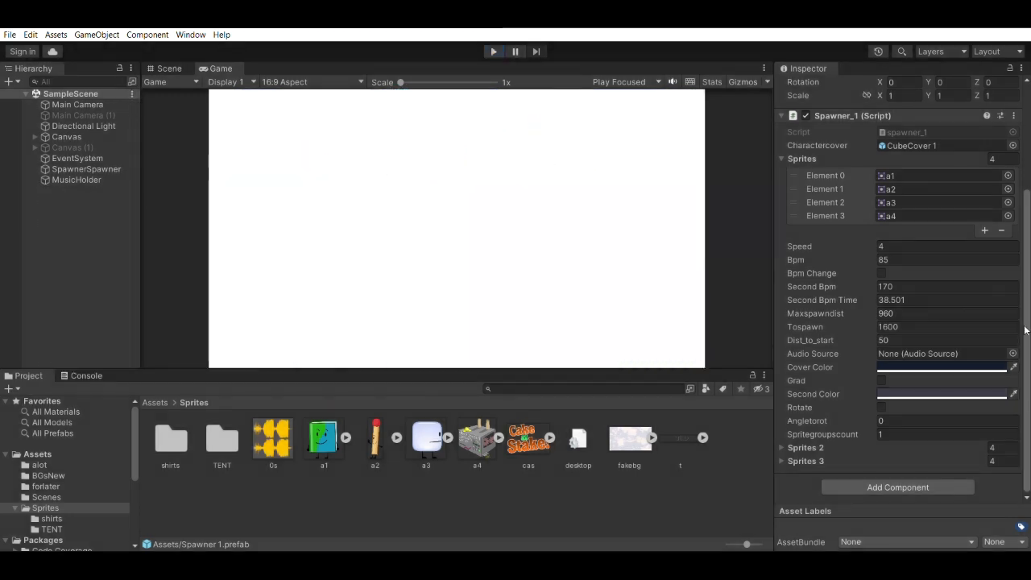
# Step: Set the spawner's Dist_to_start to 25 and test-run the game
pyautogui.click(900, 336)
pyautogui.click(494, 51)
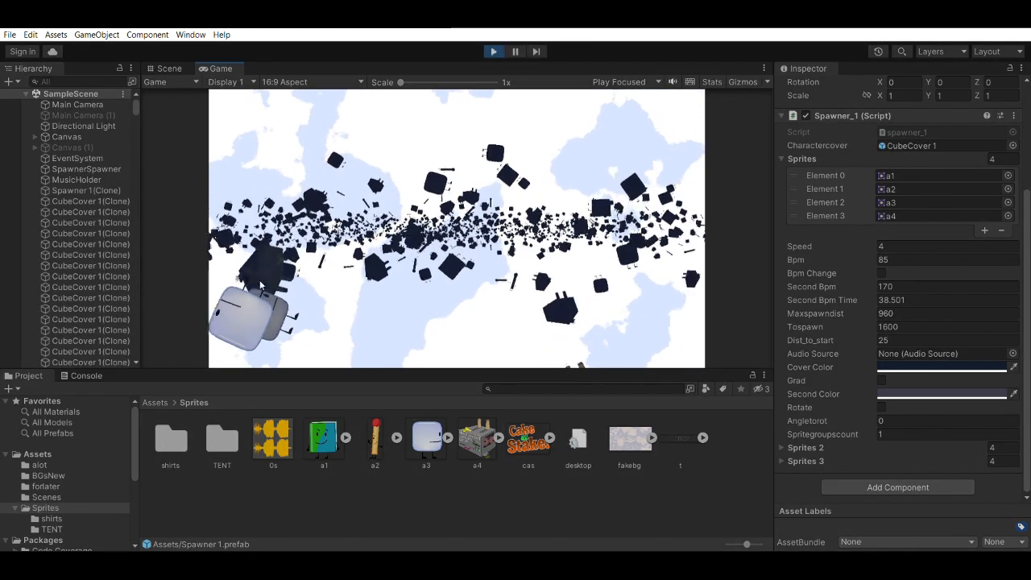
pyautogui.click(491, 49)
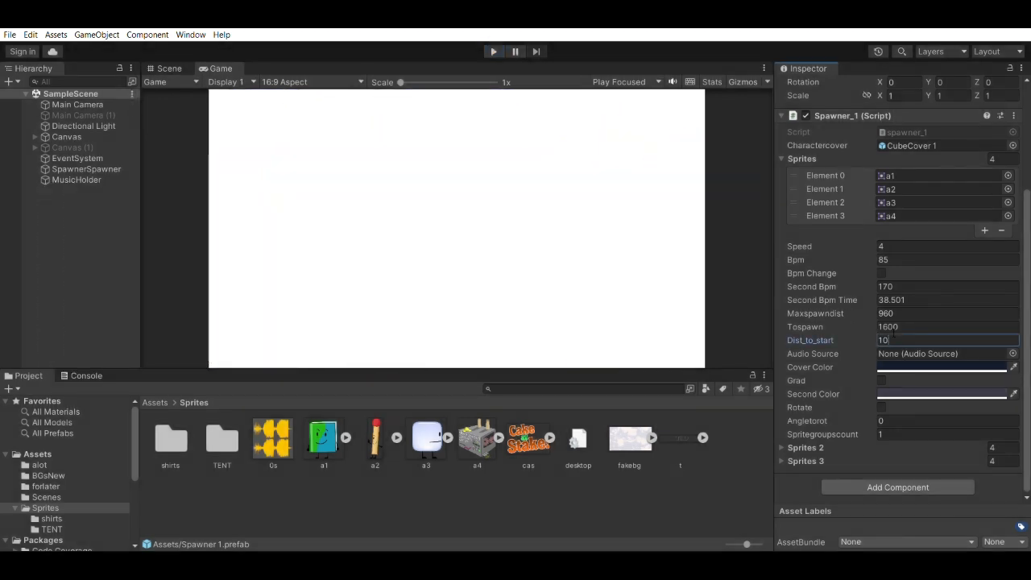
# Step: Set the spawner's Dist_to_start to 100 and test-run the game
pyautogui.click(492, 51)
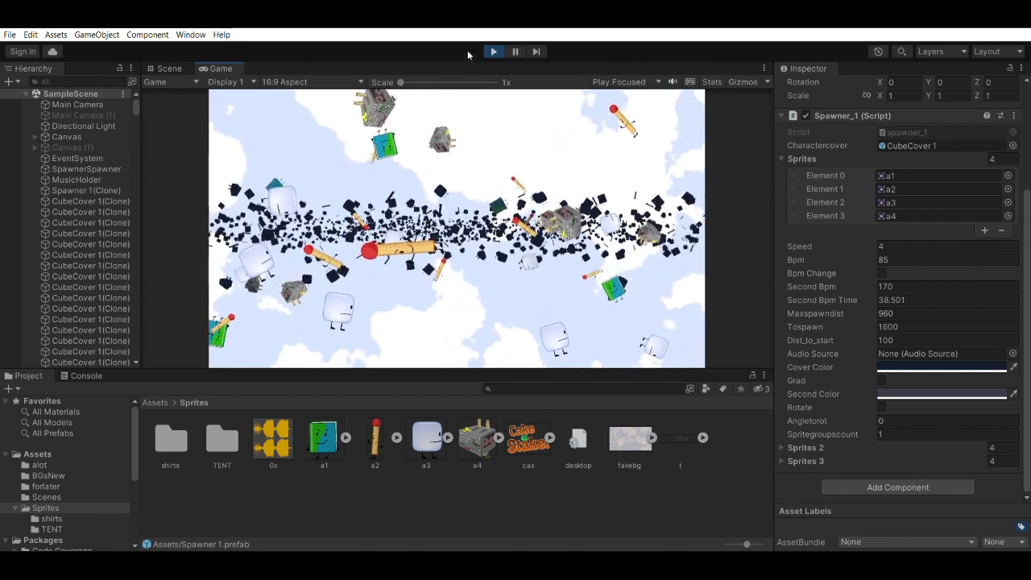
pyautogui.click(494, 51)
# Step: Stop the running game and set the spawner's Dist_to_start to 50
pyautogui.click(898, 339)
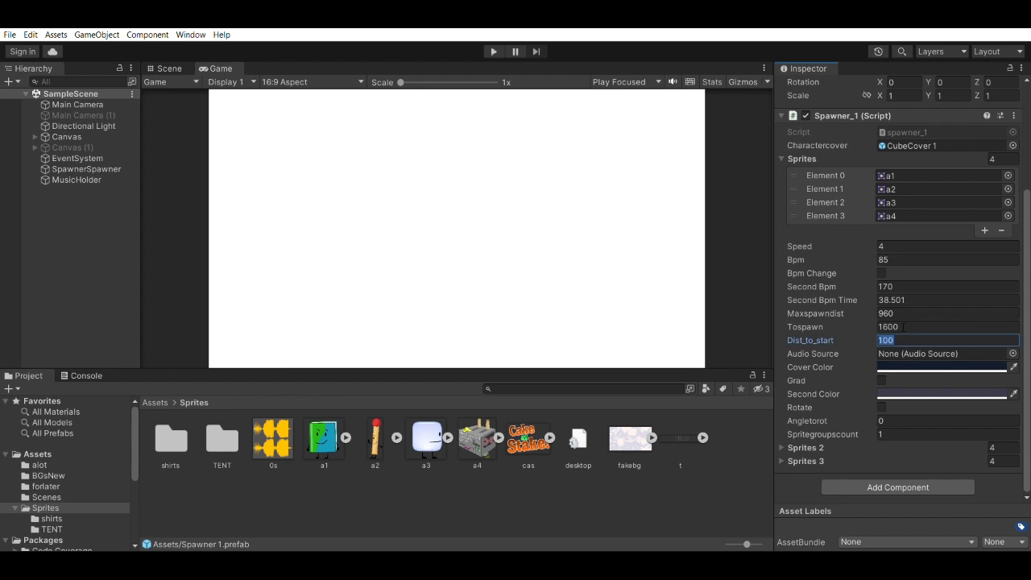
pyautogui.write('50')
pyautogui.press('Tab')
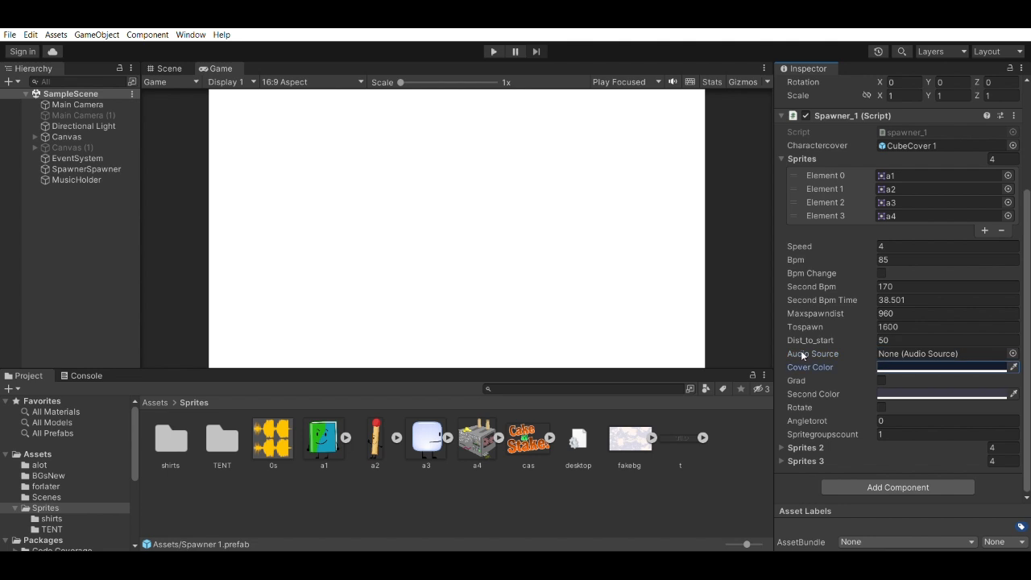
# Step: Test-run the game with the Cover Color set to red, and test-run it again with Grad enabled
pyautogui.click(494, 50)
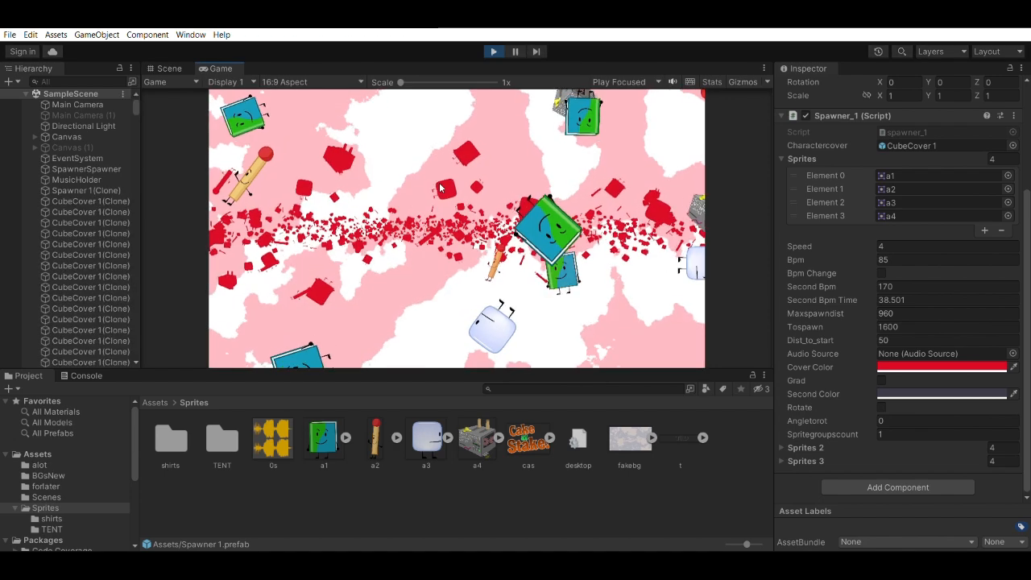
pyautogui.click(494, 51)
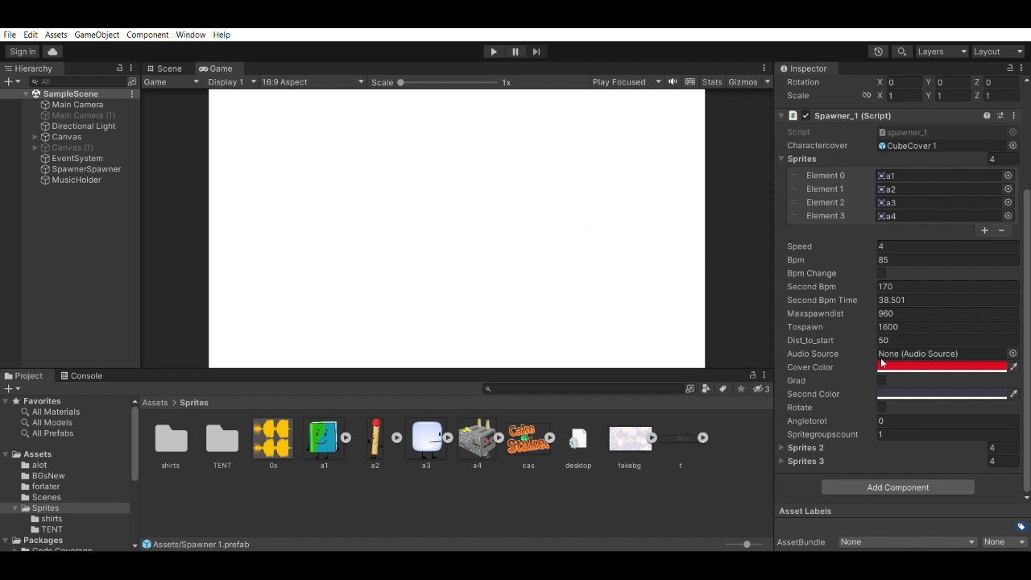
pyautogui.click(494, 51)
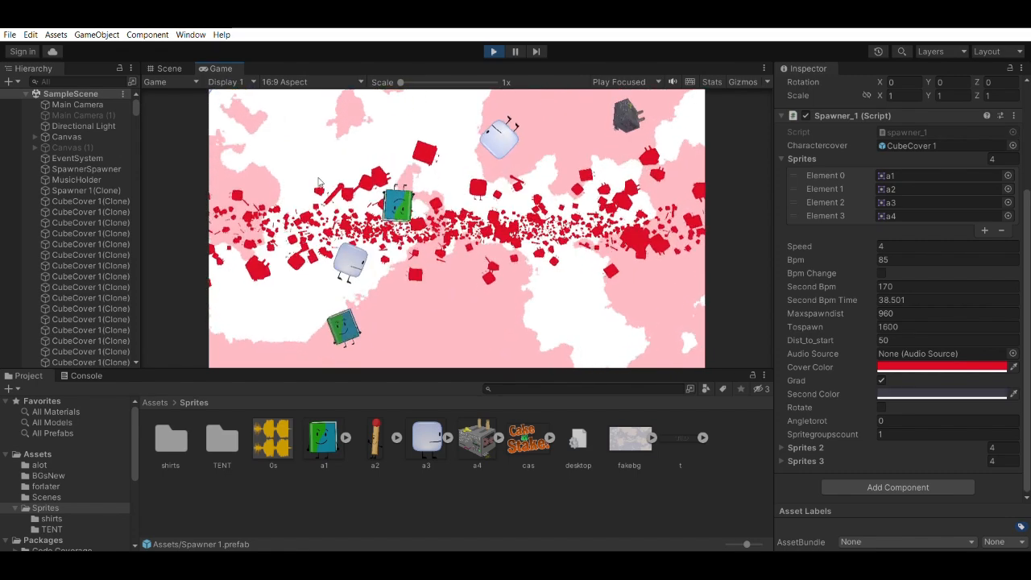
pyautogui.hotkey('ctrl', 'p')
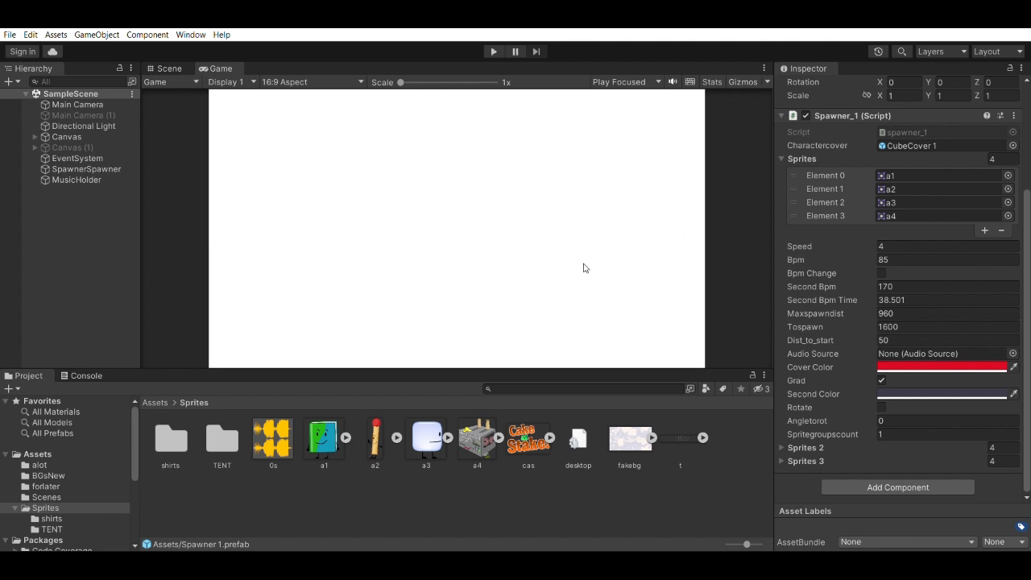
# Step: Turn Grad off, enable the spawner's Rotate option and test-run the game
pyautogui.click(881, 407)
pyautogui.click(494, 50)
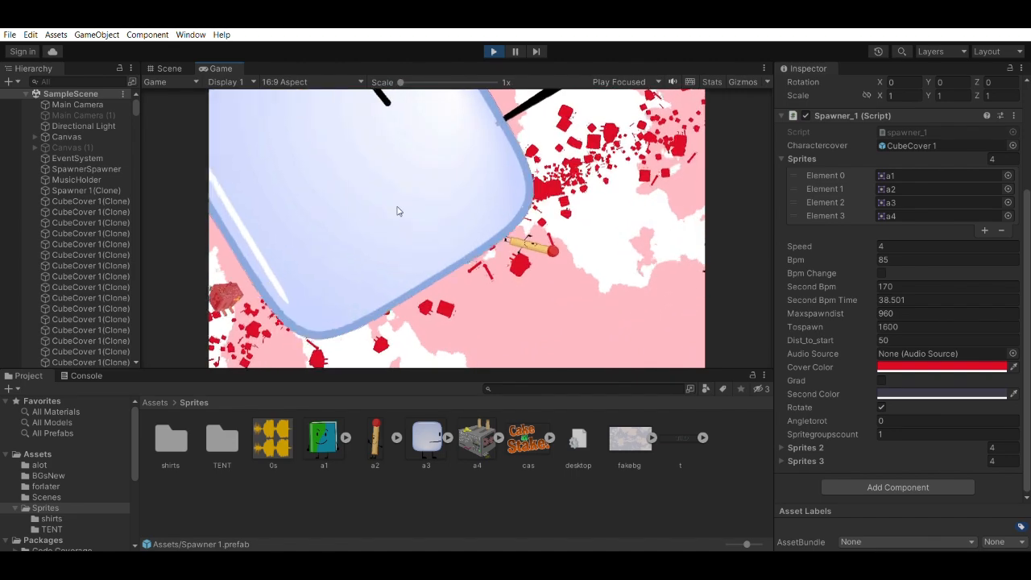
pyautogui.hotkey('ctrl', 'p')
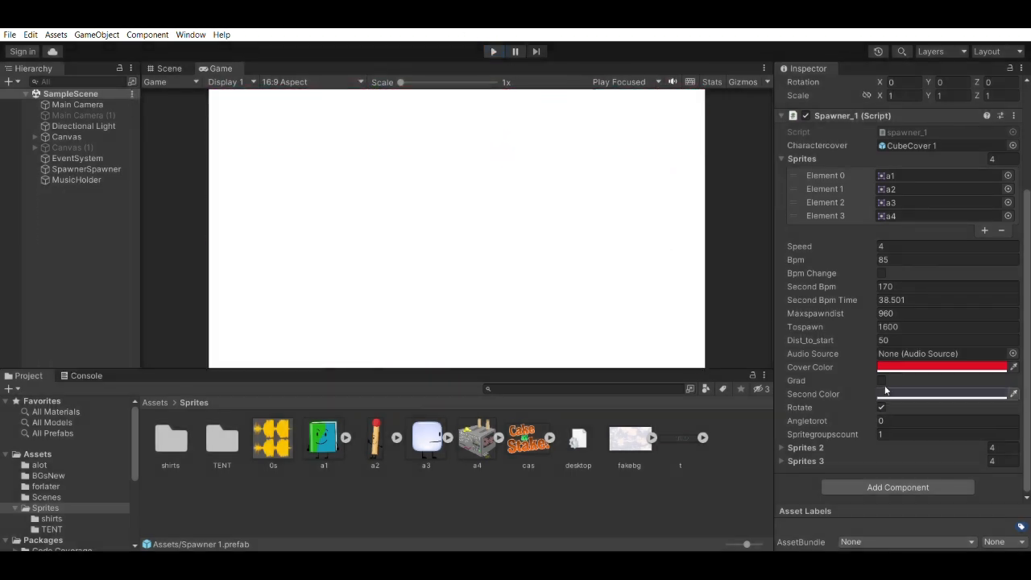
# Step: Set the spawner's Angletorot to 45 and test-run the game
pyautogui.click(920, 420)
pyautogui.hotkey('ctrl', 'p')
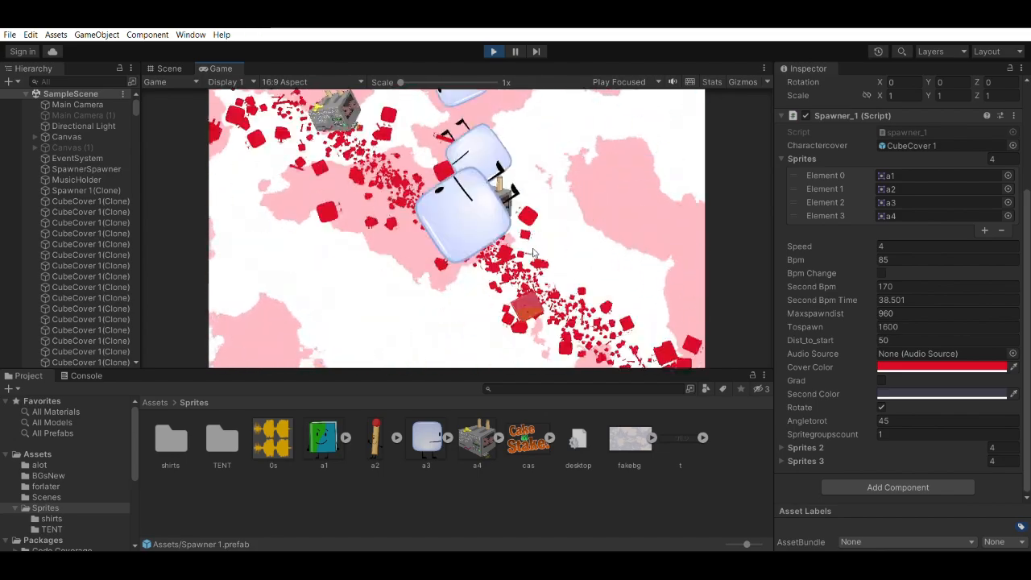
pyautogui.click(494, 51)
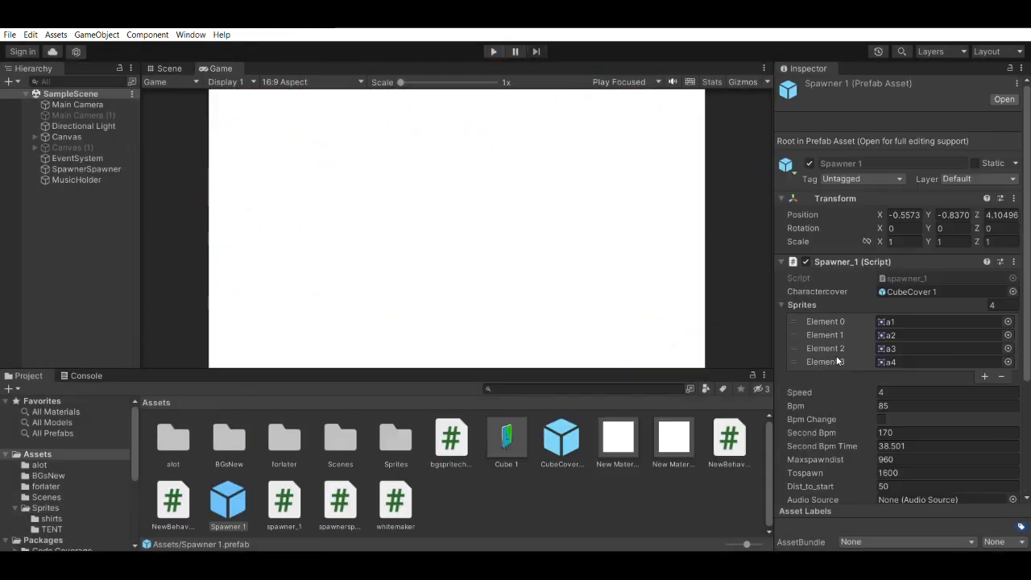
# Step: Test-run the game with the spawner's Angletorot at 22 and Rotationspeed at 1.5
pyautogui.scroll(-4, 836, 356)
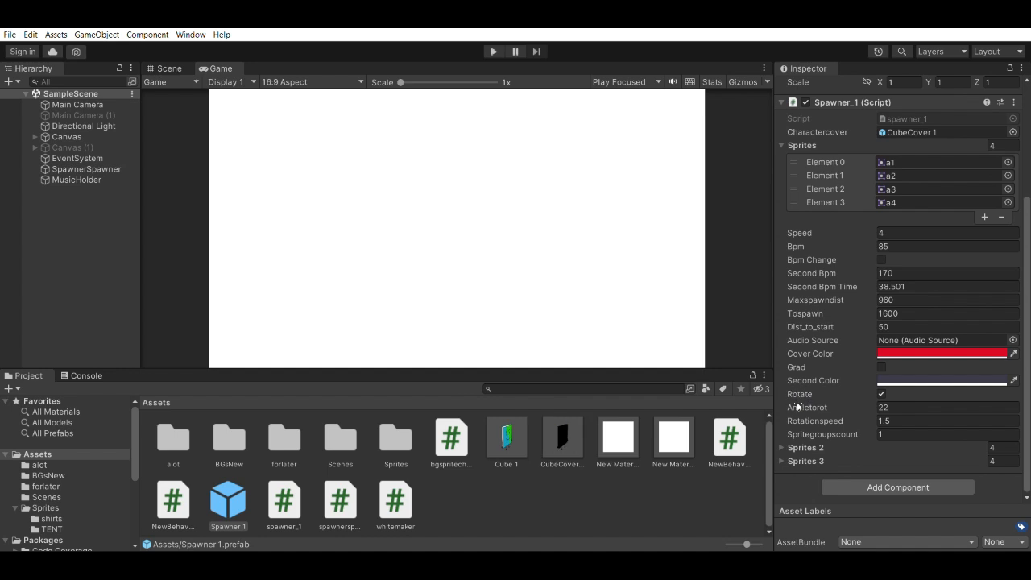
pyautogui.click(494, 50)
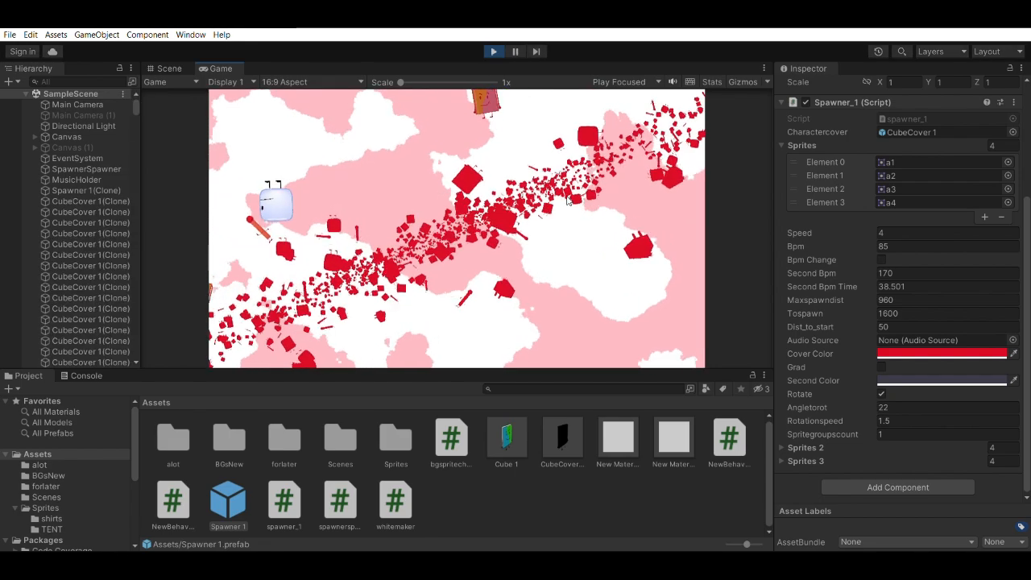
pyautogui.click(494, 50)
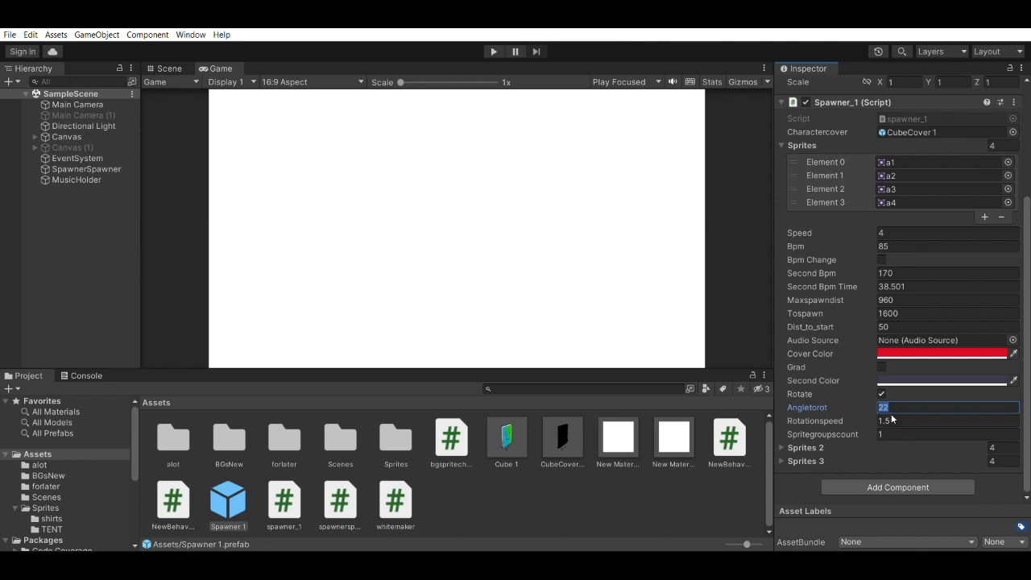
# Step: Set the spawner's Rotationspeed to -3 and test-run the game
pyautogui.press('Tab')
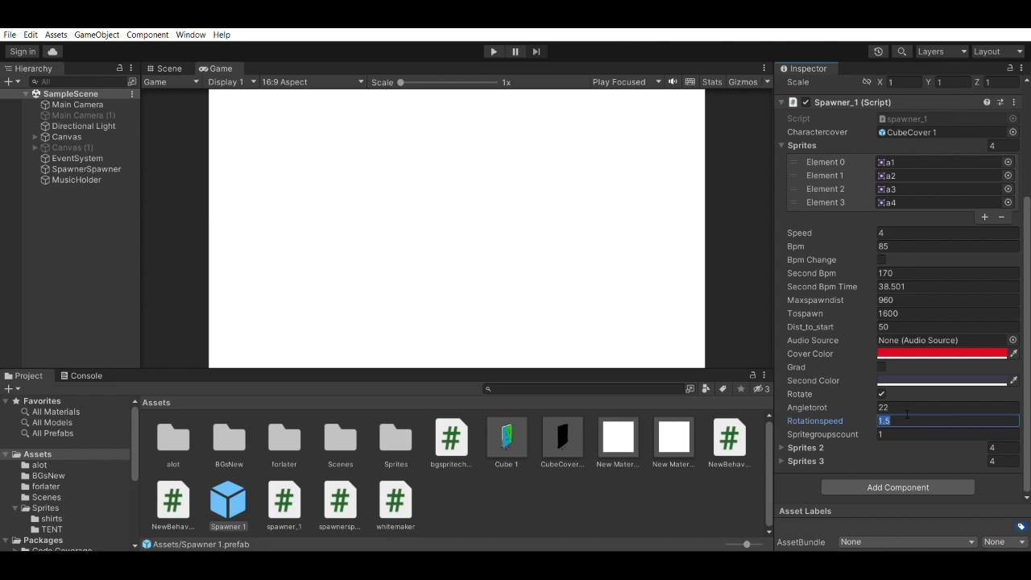
pyautogui.doubleClick(903, 420)
pyautogui.write('-3')
pyautogui.click(494, 51)
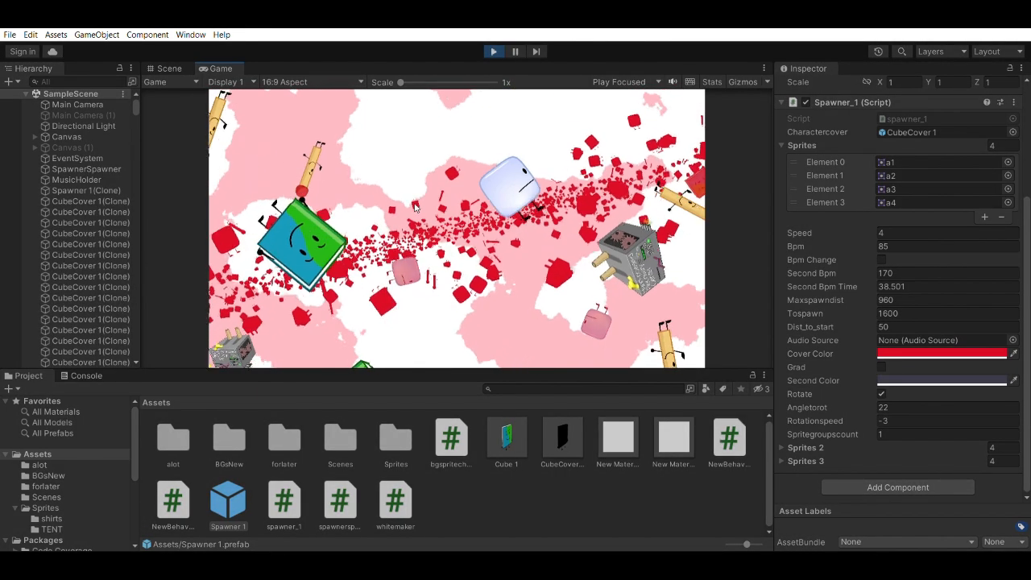
pyautogui.click(495, 50)
# Step: Set the spawner's Rotationspeed to 10 and test-run the game
pyautogui.click(918, 420)
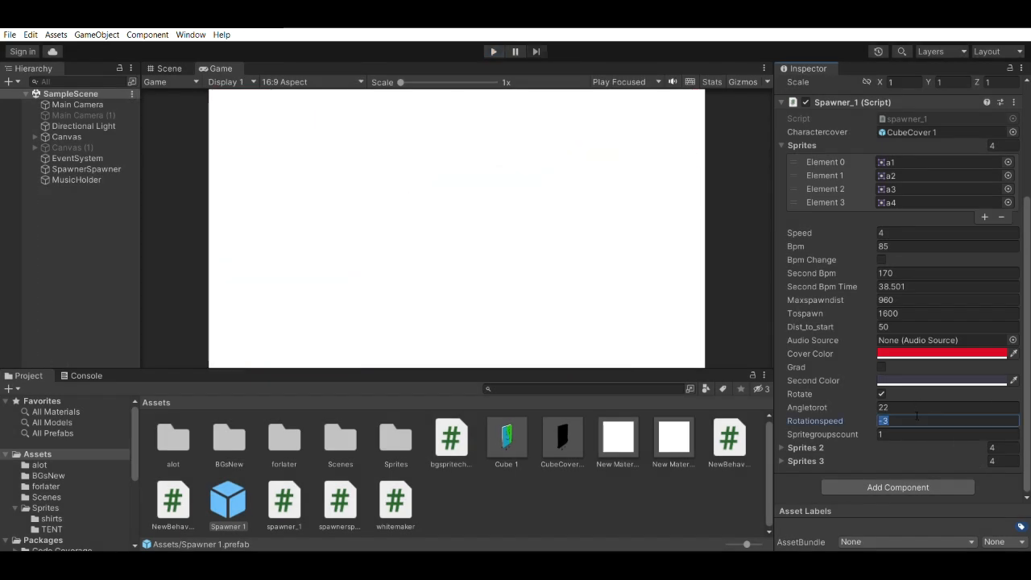
pyautogui.write('10')
pyautogui.click(494, 50)
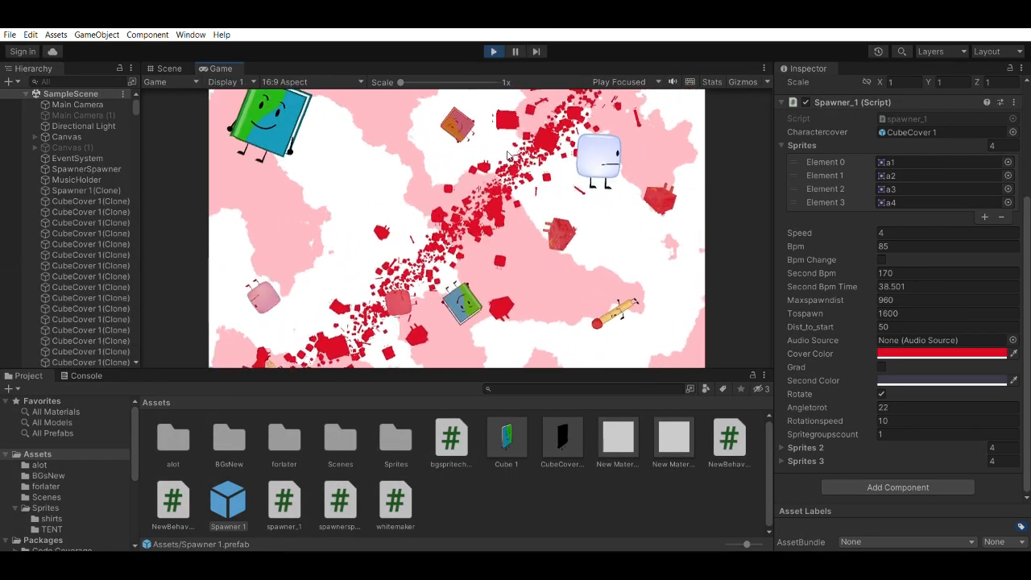
pyautogui.click(494, 52)
# Step: Set the spawner's Rotationspeed back to 1.5
pyautogui.click(909, 417)
pyautogui.write('5')
pyautogui.click(907, 406)
pyautogui.click(897, 418)
pyautogui.write('1.5')
# Step: Set the spawner's Angletorot to 90 and test-run the game with Rotate enabled
pyautogui.click(896, 406)
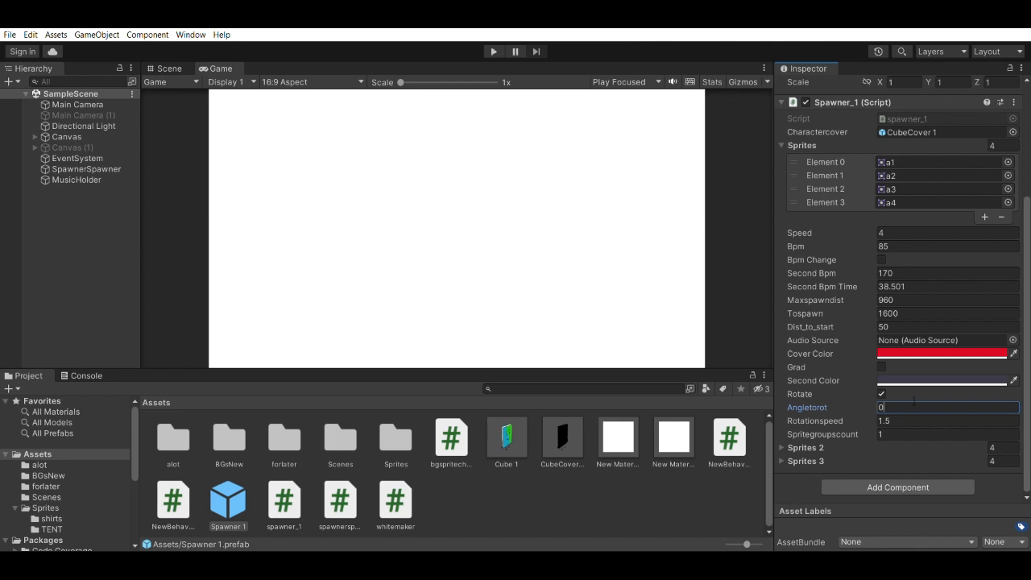
pyautogui.write('0')
pyautogui.moveTo(879, 406); pyautogui.dragTo(888, 405)
pyautogui.write('90')
pyautogui.click(494, 52)
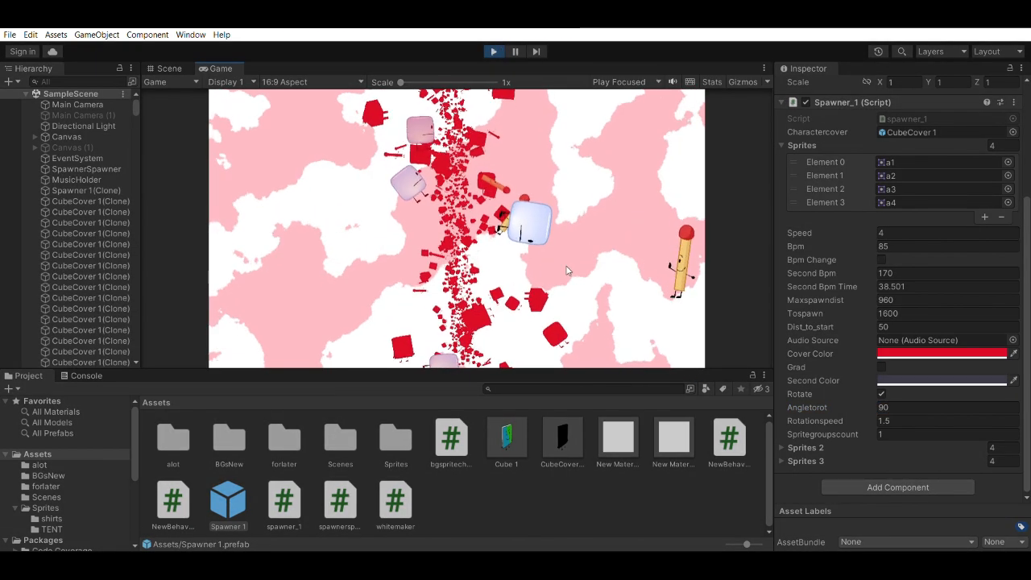
pyautogui.hotkey('ctrl', 'p')
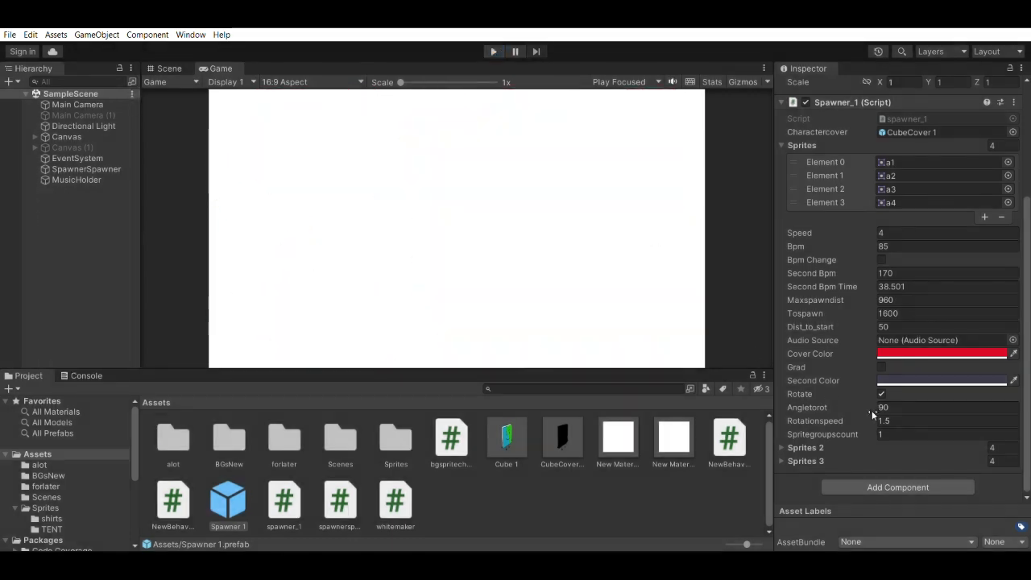
# Step: Disable the spawner's Rotate option and test-run the game with Angletorot at 89
pyautogui.click(889, 391)
pyautogui.click(898, 404)
pyautogui.click(494, 50)
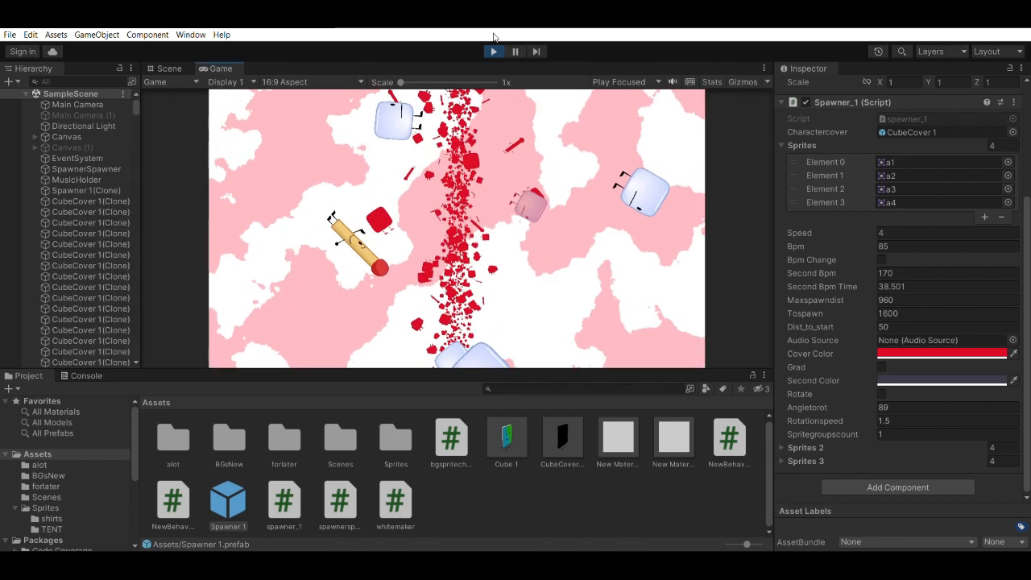
pyautogui.click(494, 51)
# Step: Set the spawner's Angletorot to 90 and test-run the game with Rotate disabled
pyautogui.click(895, 407)
pyautogui.write('90')
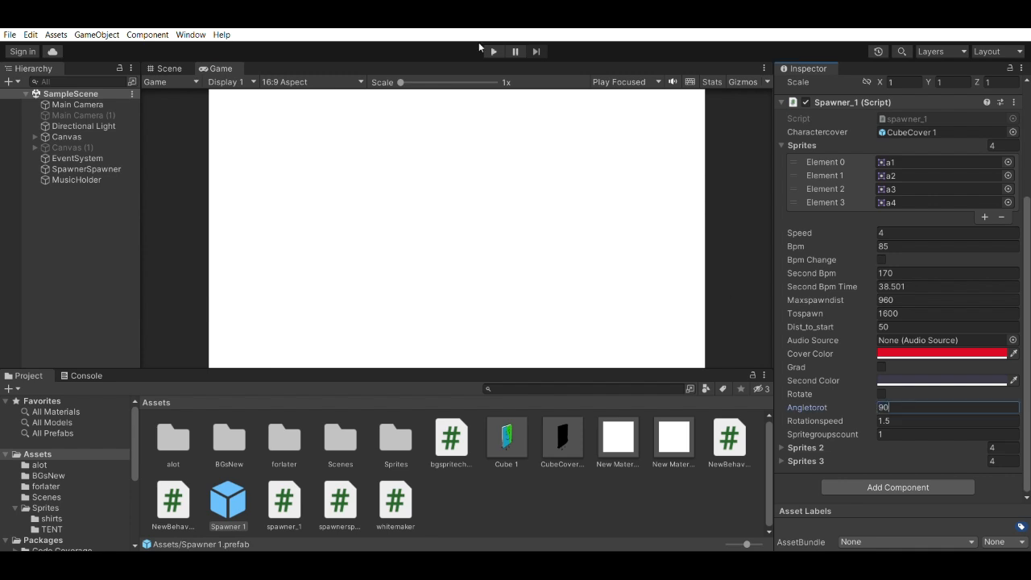
pyautogui.click(494, 50)
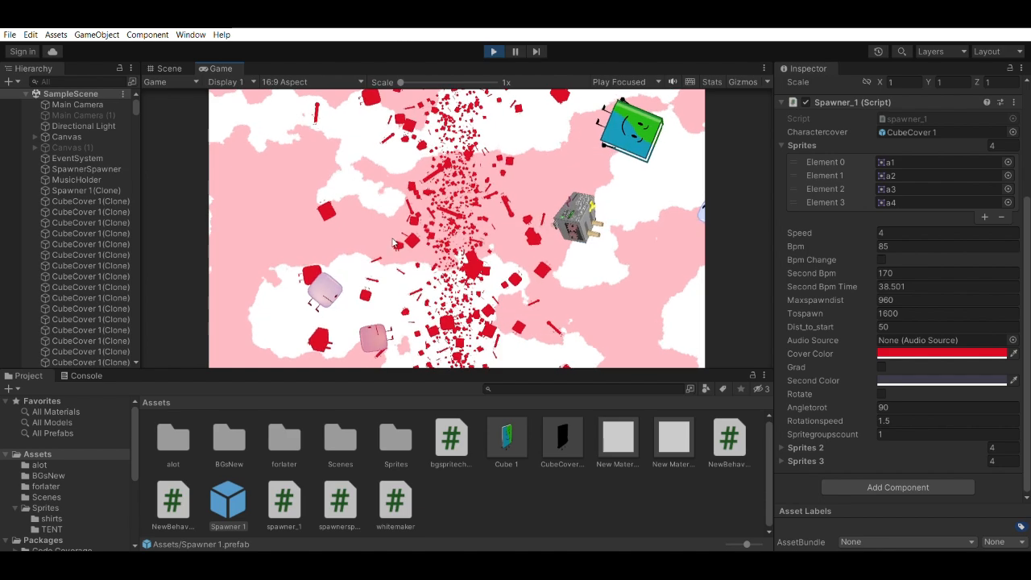
pyautogui.click(494, 51)
# Step: Enable the spawner's Bpm Change, test-run the game past the second BPM time, and switch the option back off
pyautogui.click(907, 434)
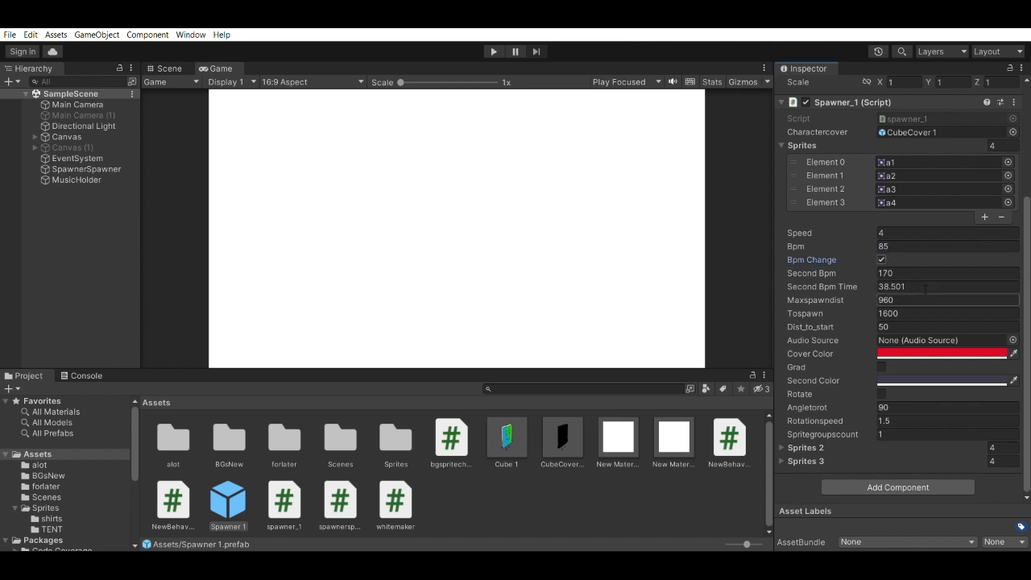
pyautogui.click(494, 51)
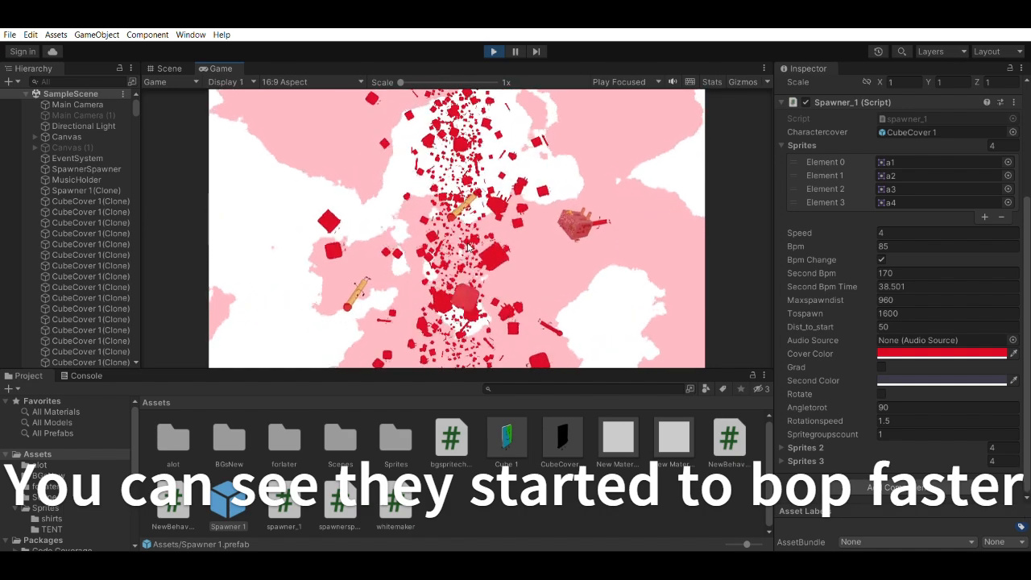
pyautogui.click(494, 51)
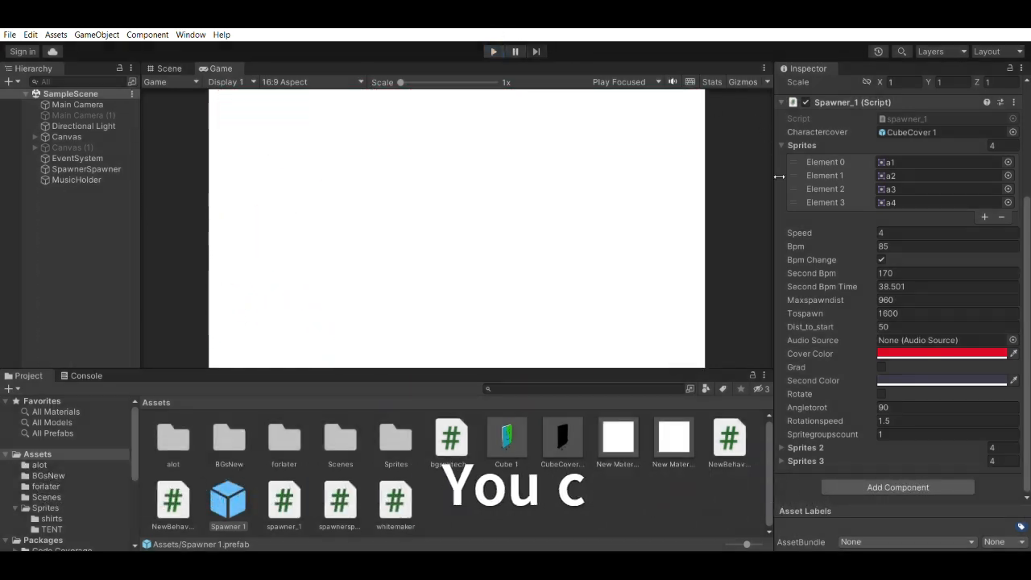
pyautogui.click(881, 258)
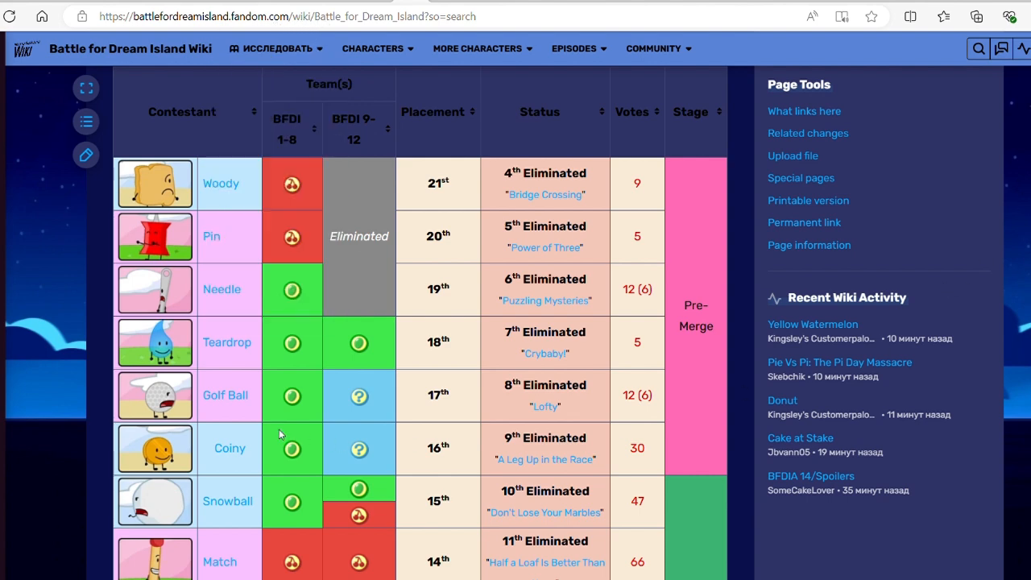
# Step: Find Eraser in the contestant table of the Battle for Dream Island Wiki and open that character's gallery
pyautogui.scroll(-3, 281, 419)
pyautogui.click(227, 330)
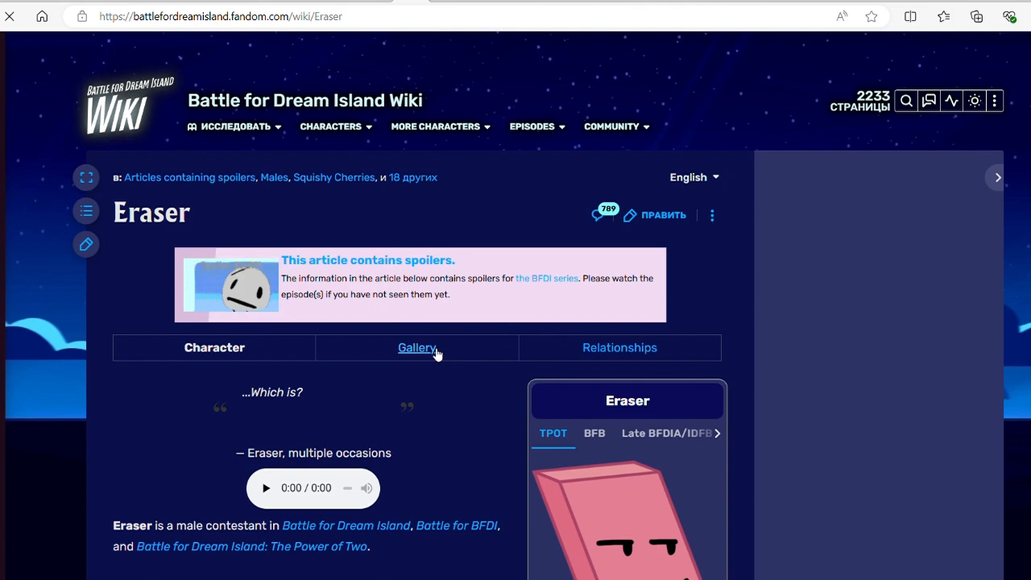
pyautogui.click(435, 348)
# Step: Copy the angry Eraser image with gridded teeth from the gallery and paste it into the blank paint.net canvas
pyautogui.scroll(-6, 442, 359)
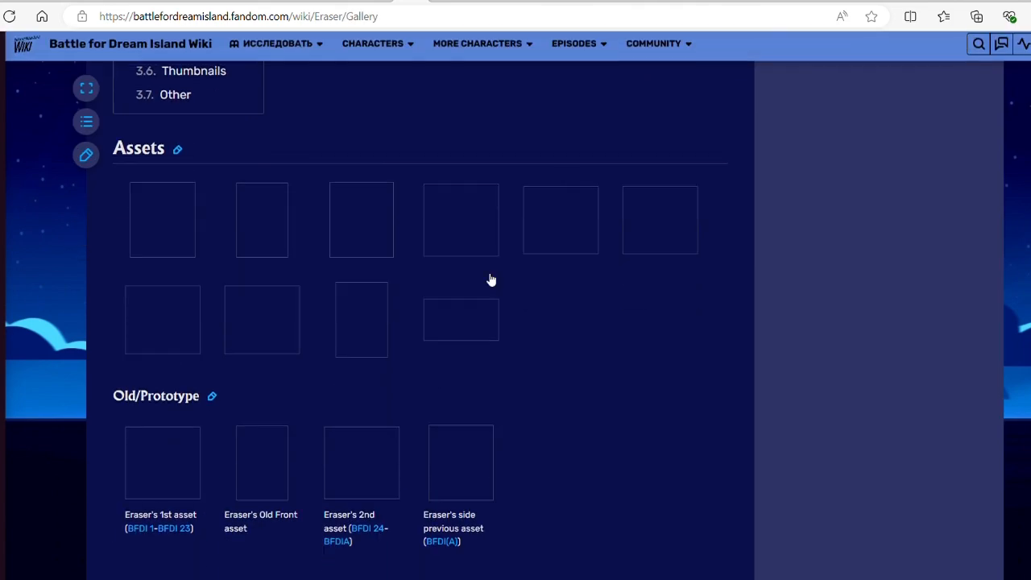
pyautogui.scroll(-10, 687, 303)
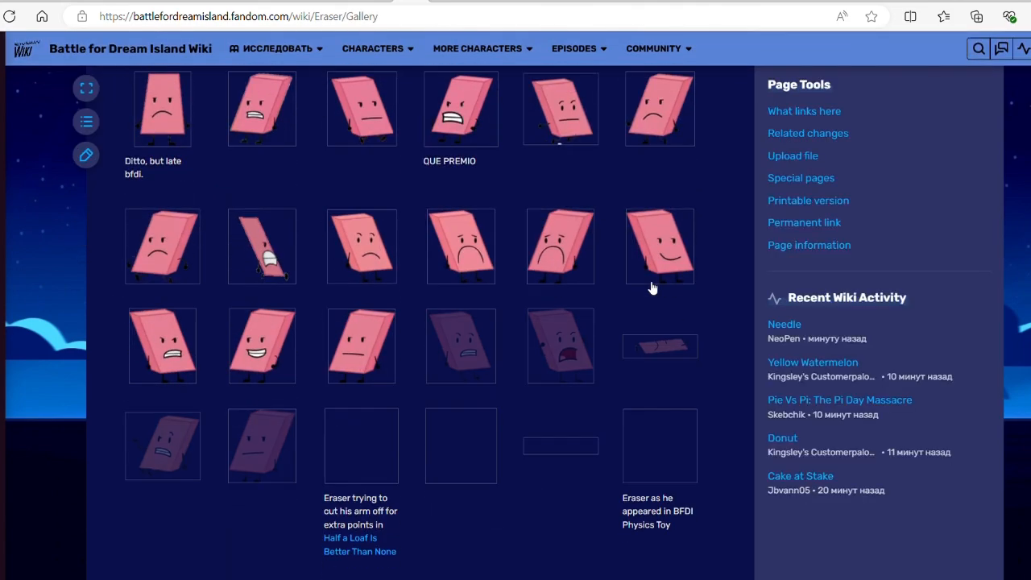
pyautogui.scroll(-7, 729, 354)
pyautogui.scroll(4, 730, 352)
pyautogui.click(467, 137)
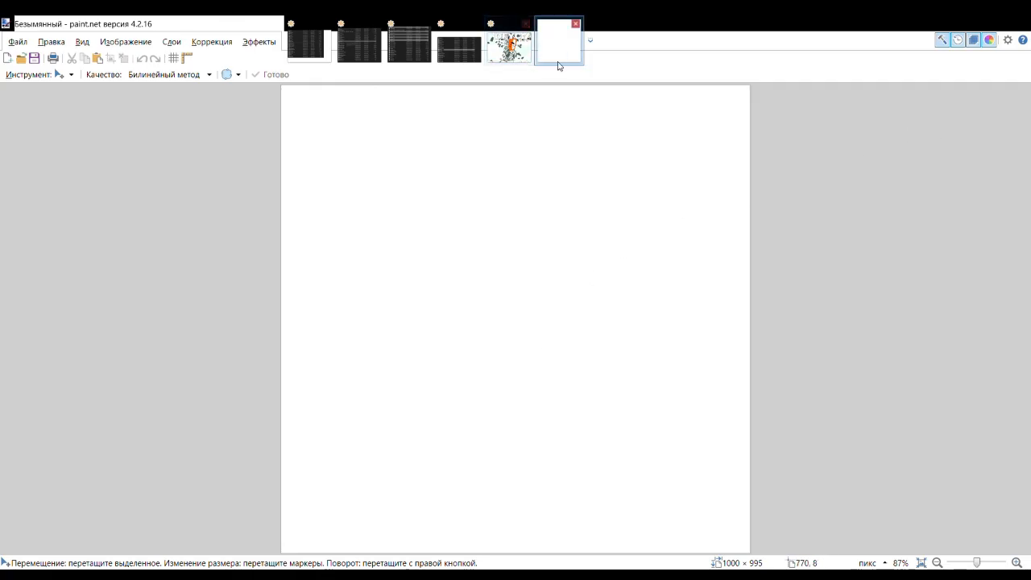
pyautogui.hotkey('ctrl', 'v')
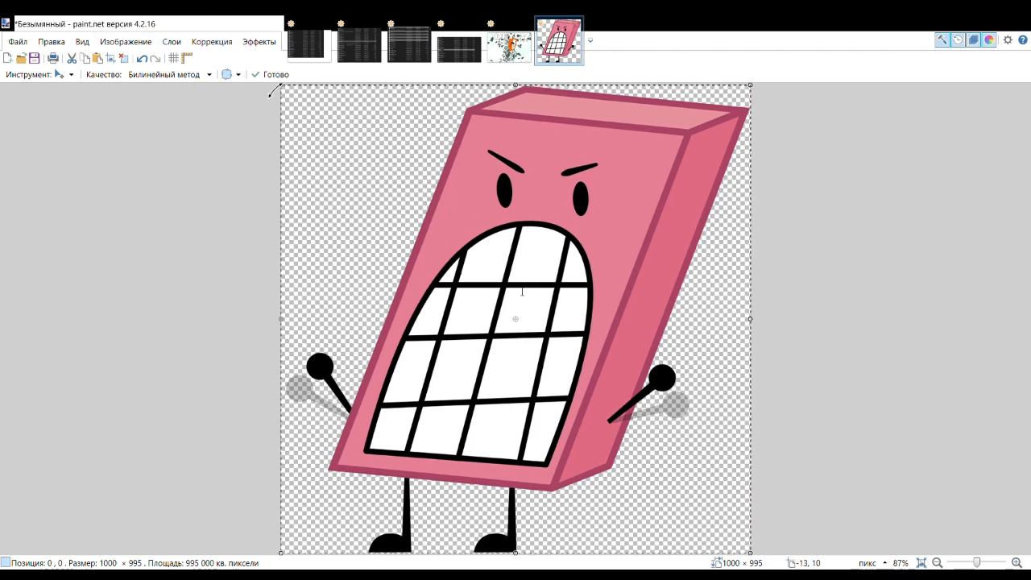
pyautogui.click(527, 416)
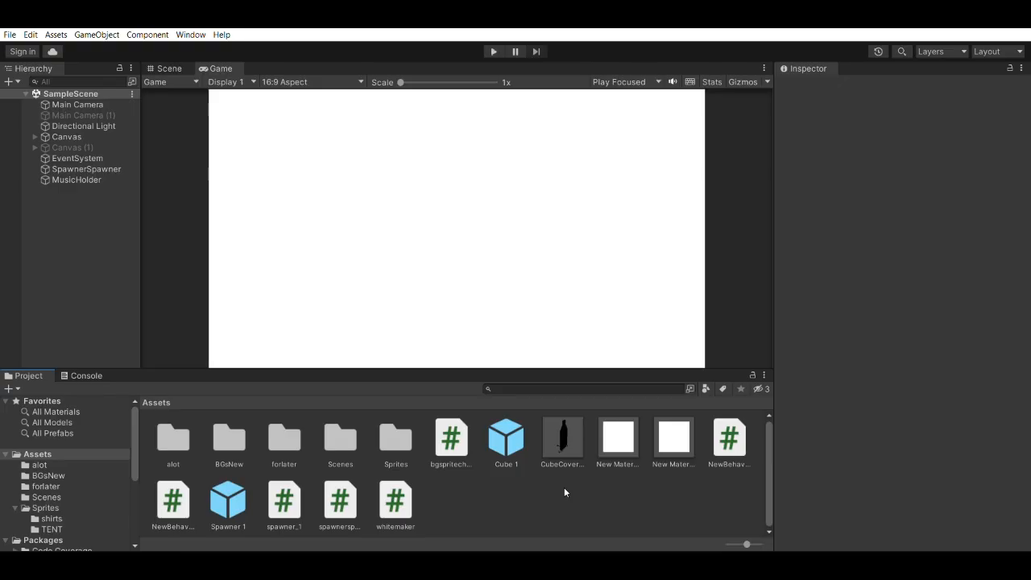
# Step: In Unity, check the Cube 1 prefab and the replaced a1 and a3 images in the Sprites folder
pyautogui.click(506, 439)
pyautogui.click(45, 508)
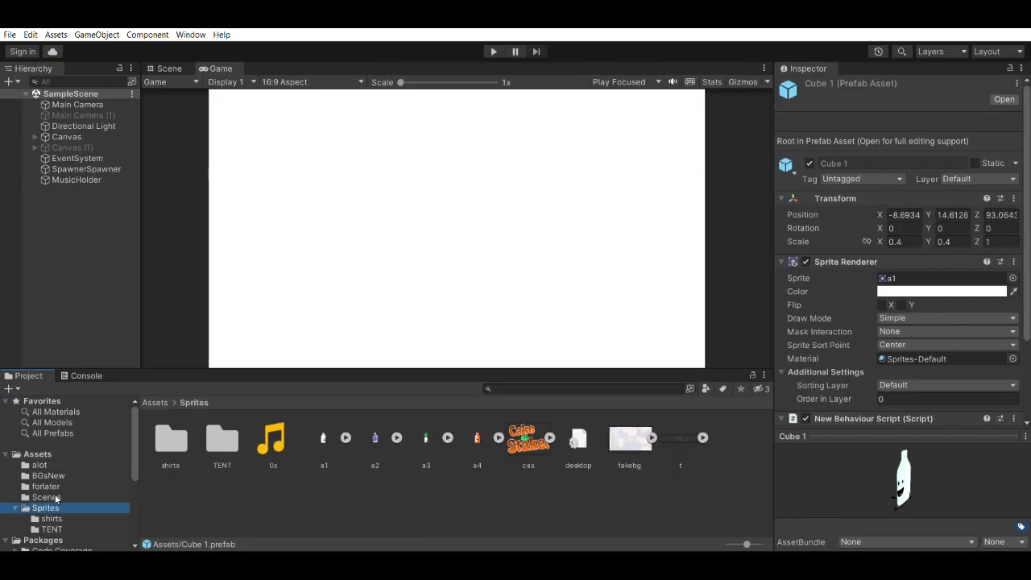
pyautogui.click(322, 439)
pyautogui.click(425, 439)
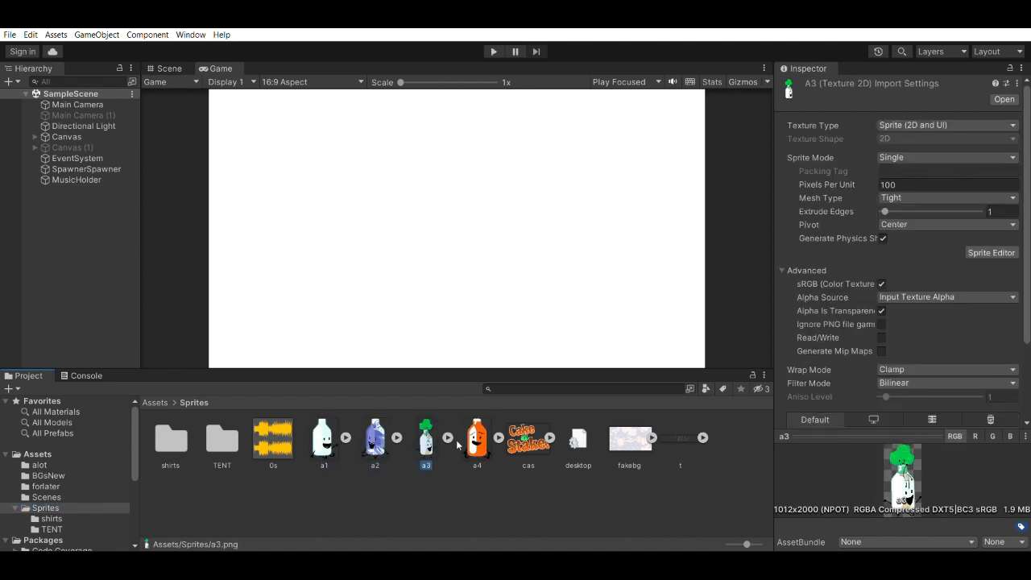
# Step: Inspect the a4 image and 0s audio clip in the Sprites folder, plus the Cube 1 and Spawner 1 prefabs
pyautogui.click(476, 444)
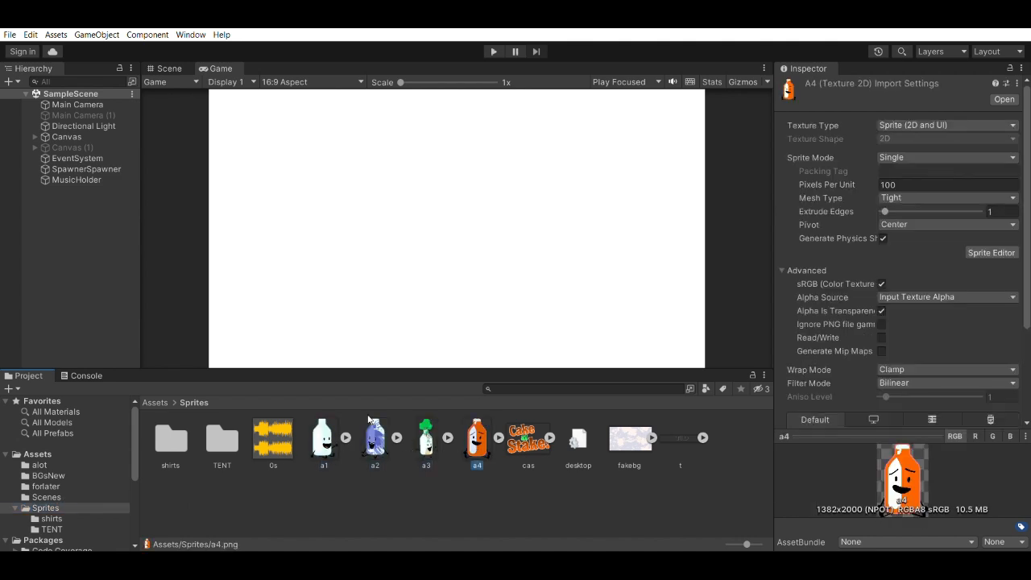
pyautogui.click(266, 448)
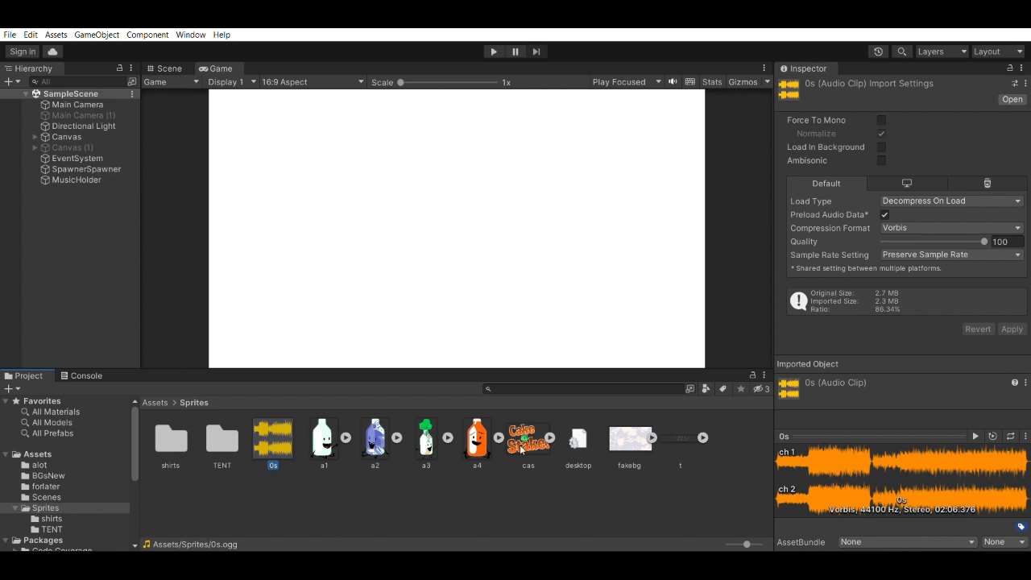
pyautogui.click(38, 453)
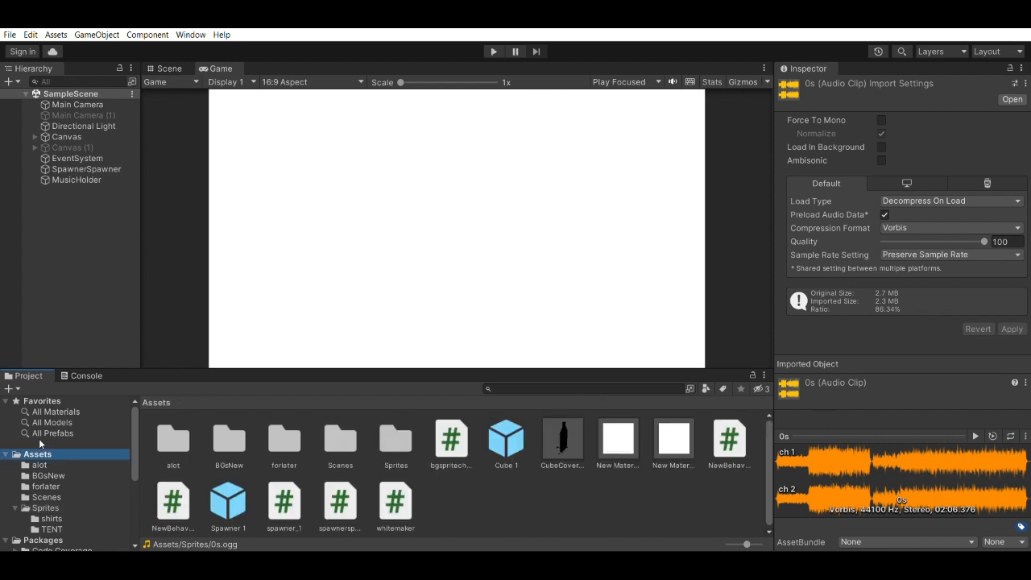
pyautogui.click(506, 439)
pyautogui.scroll(-3, 868, 307)
pyautogui.click(229, 498)
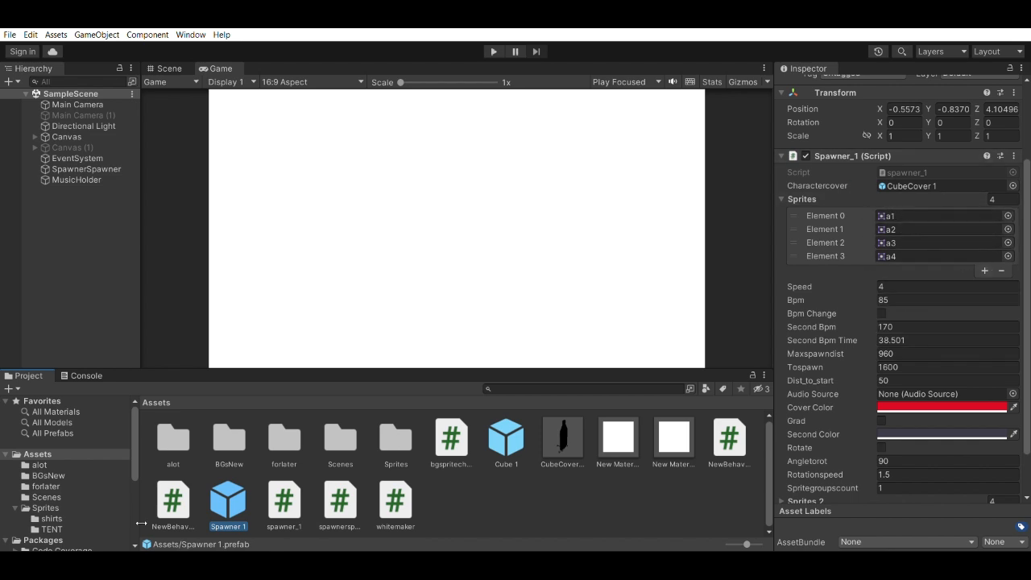
# Step: Open the shirts folder and review the import settings of the c3_t texture
pyautogui.click(55, 518)
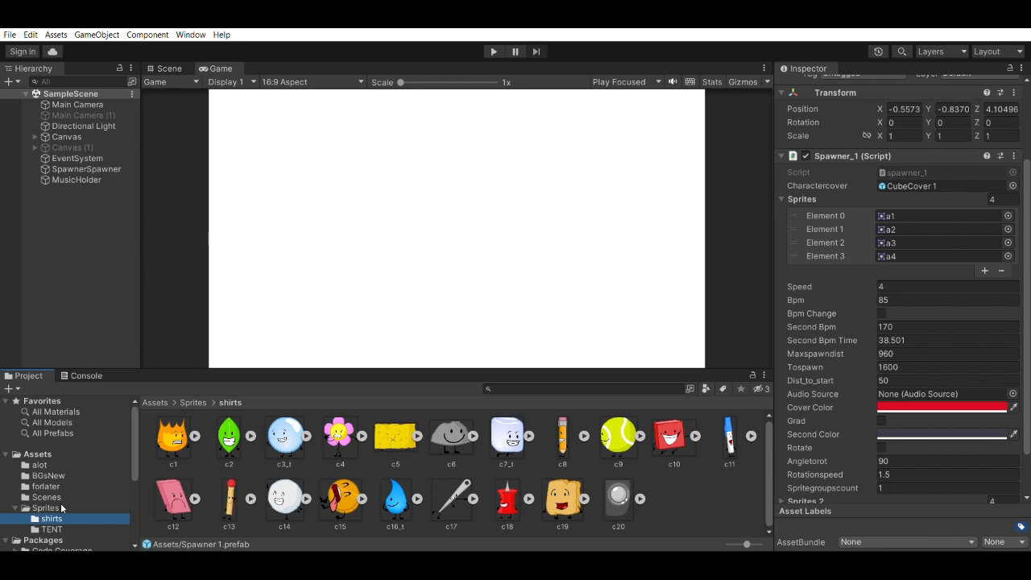
pyautogui.click(288, 427)
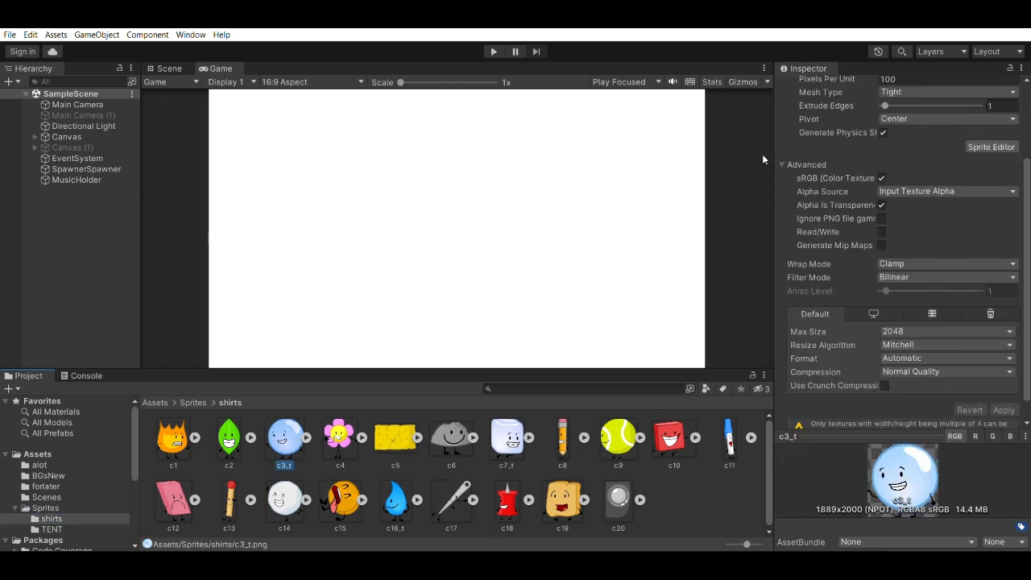
pyautogui.scroll(3, 838, 144)
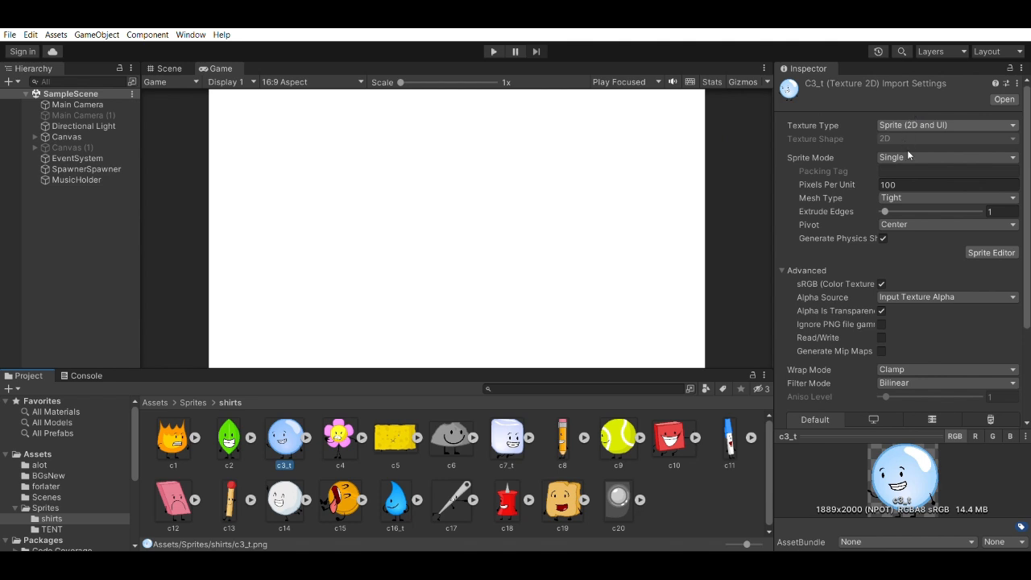
pyautogui.click(695, 507)
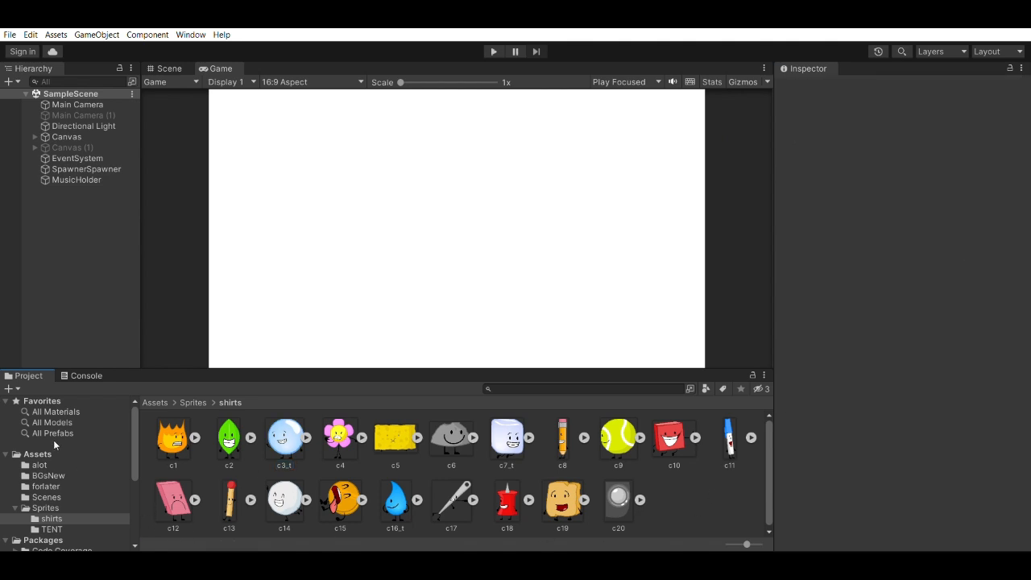
# Step: Add the c3_t image from the shirts folder to the Spawner 1 prefab's Sprites list
pyautogui.click(73, 454)
pyautogui.click(228, 501)
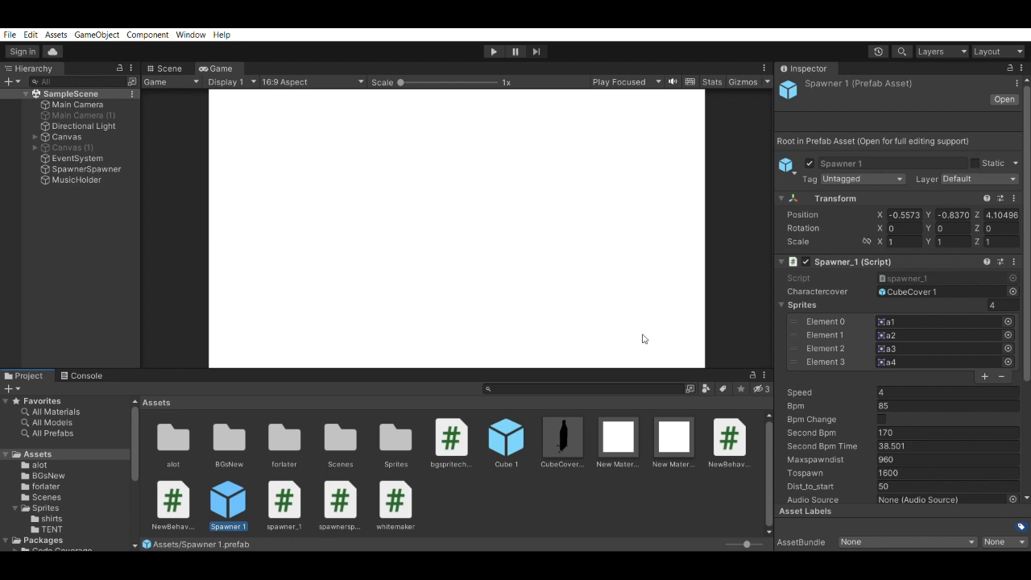
pyautogui.click(45, 508)
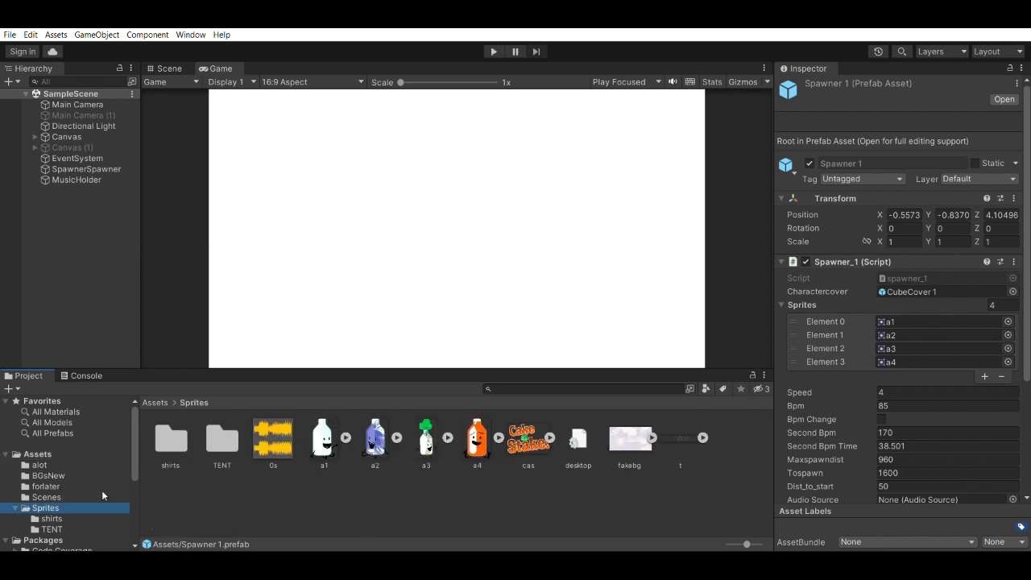
pyautogui.click(50, 519)
pyautogui.moveTo(284, 437); pyautogui.dragTo(815, 292)
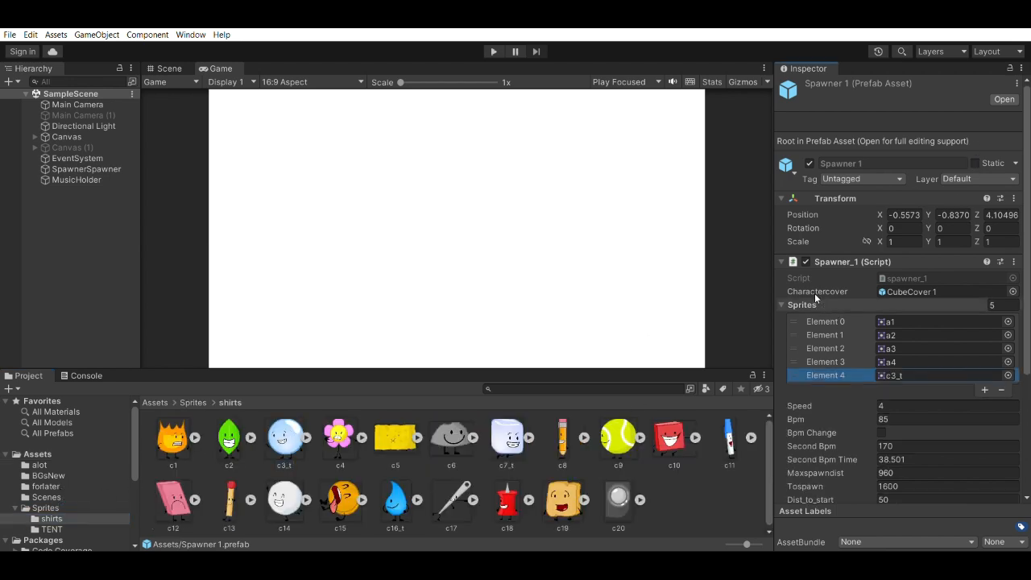
# Step: Test-run the game with the extra c3_t sprite, stop it, and remove that sprite from the Sprites list
pyautogui.click(494, 51)
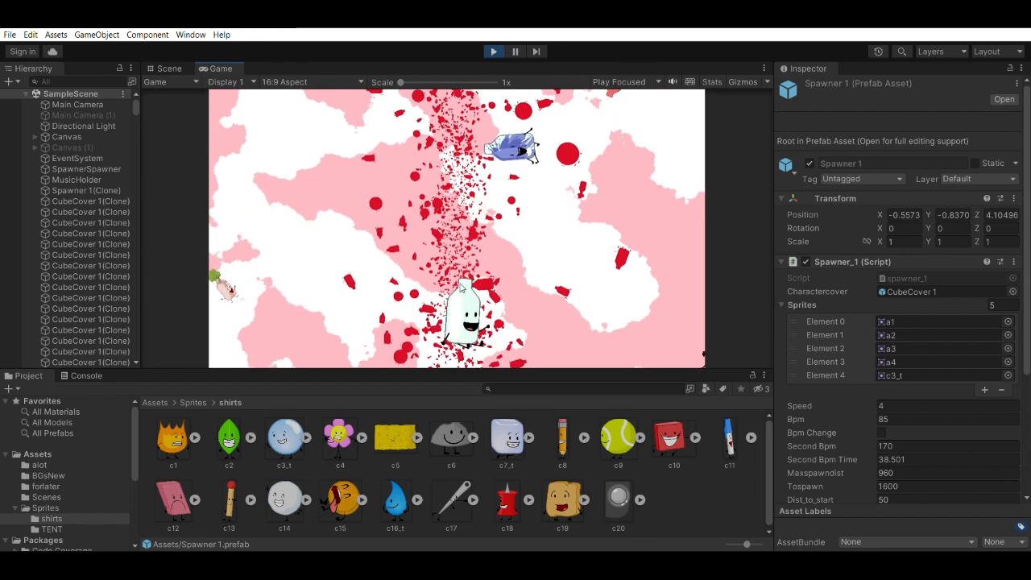
pyautogui.click(493, 51)
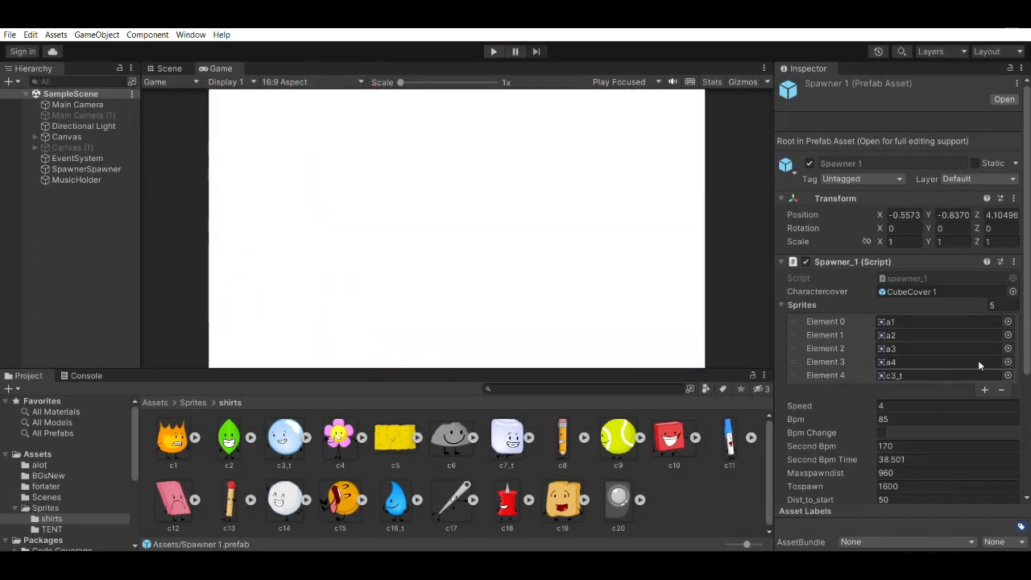
pyautogui.click(1002, 389)
# Step: Set Angletorot to 0 in the Spawner 1 prefab's script settings
pyautogui.scroll(-3, 883, 409)
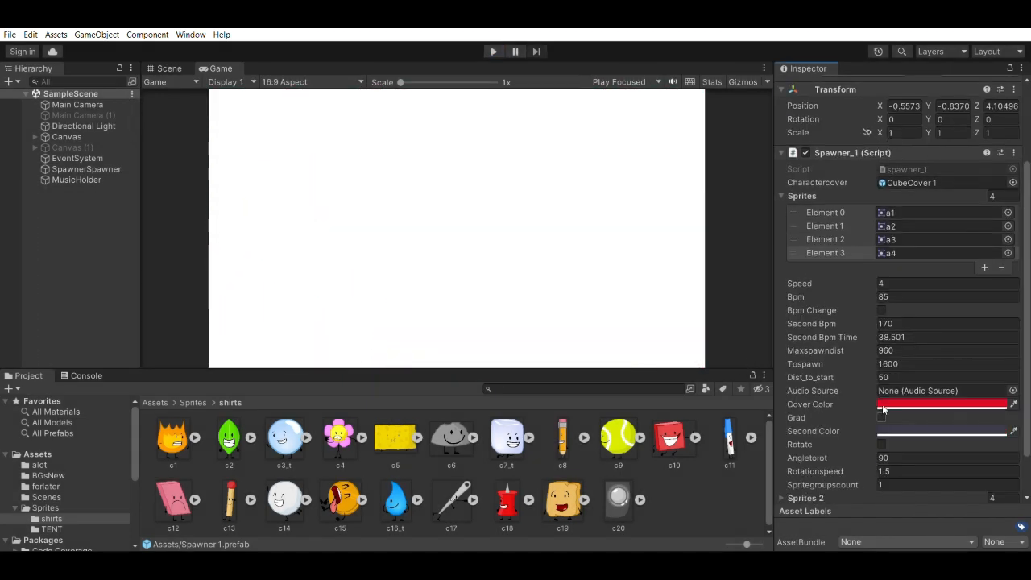
pyautogui.scroll(-2, 886, 419)
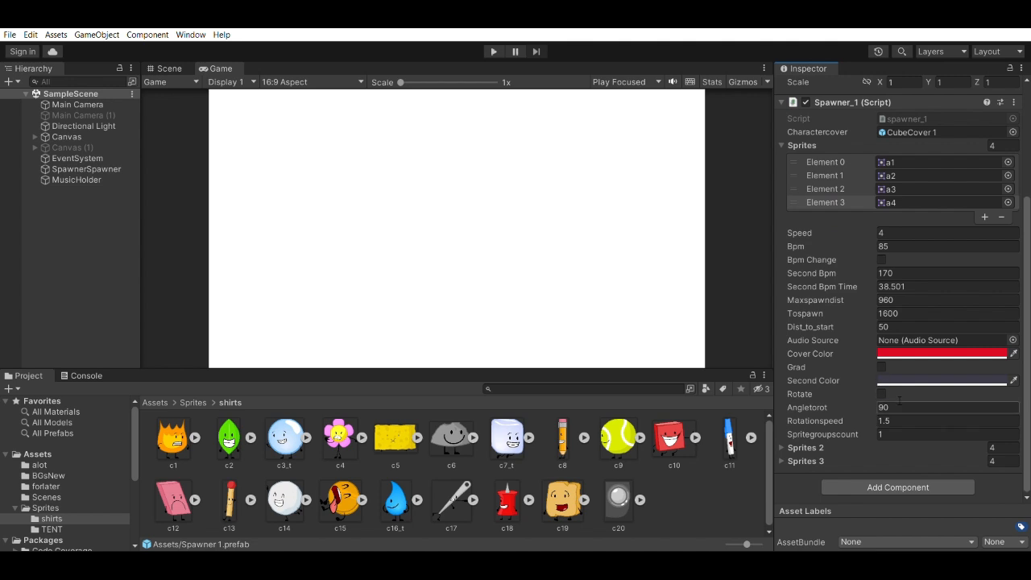
pyautogui.click(899, 402)
pyautogui.write('0')
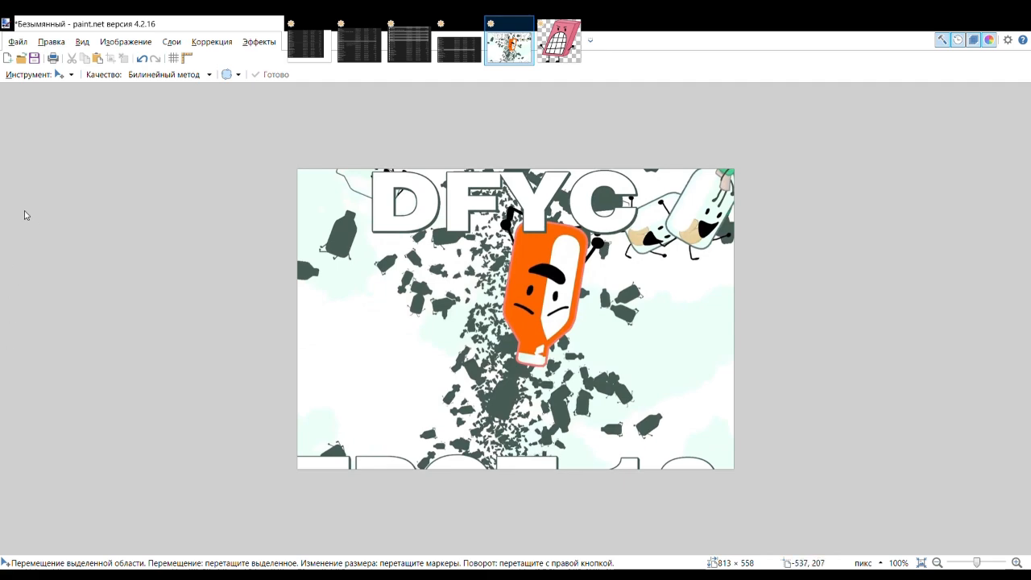
# Step: In paint.net, examine the DFYC reference image and the Eraser image up close with the Color Picker active
pyautogui.keyDown('ctrl'); pyautogui.scroll(2, 538, 264); pyautogui.keyUp('ctrl')
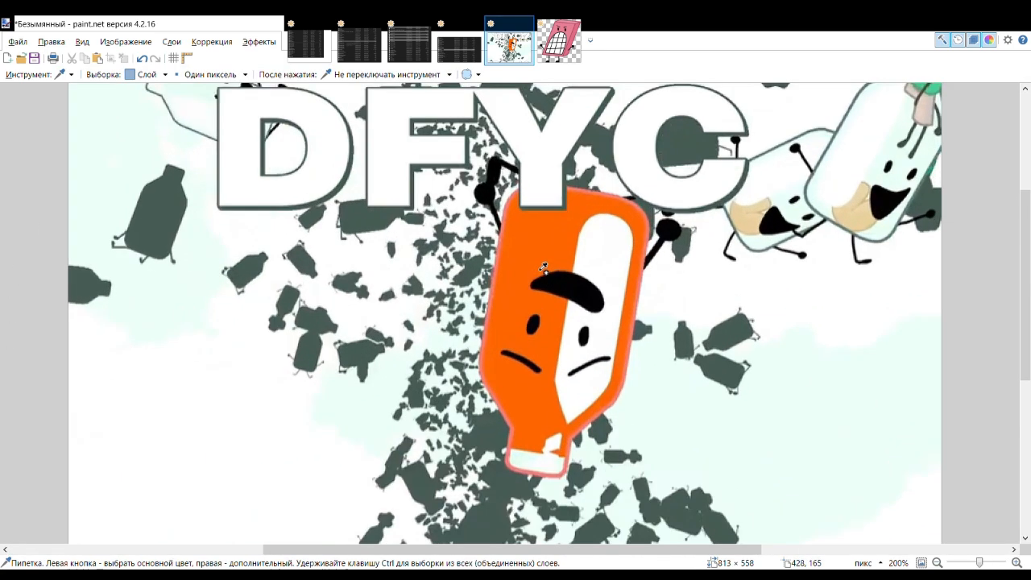
pyautogui.click(561, 58)
pyautogui.keyDown('ctrl'); pyautogui.scroll(4, 564, 131); pyautogui.keyUp('ctrl')
pyautogui.keyDown('ctrl'); pyautogui.scroll(-1, 486, 138); pyautogui.keyUp('ctrl')
pyautogui.keyDown('ctrl'); pyautogui.scroll(-4, 527, 194); pyautogui.keyUp('ctrl')
pyautogui.keyDown('ctrl'); pyautogui.scroll(5, 499, 233); pyautogui.keyUp('ctrl')
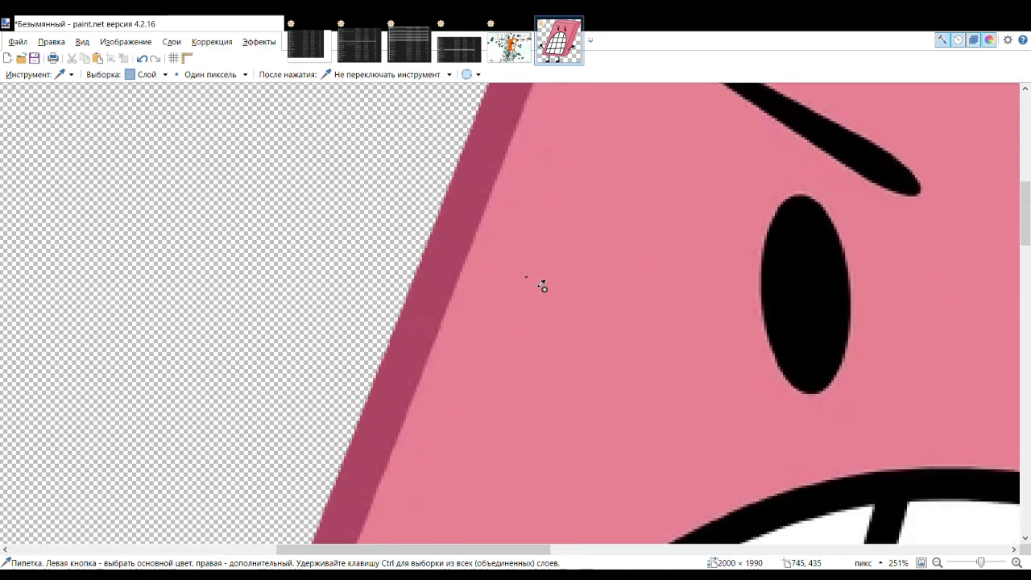
pyautogui.keyDown('ctrl'); pyautogui.scroll(-3, 538, 289); pyautogui.keyUp('ctrl')
pyautogui.keyDown('ctrl'); pyautogui.scroll(-1, 528, 296); pyautogui.keyUp('ctrl')
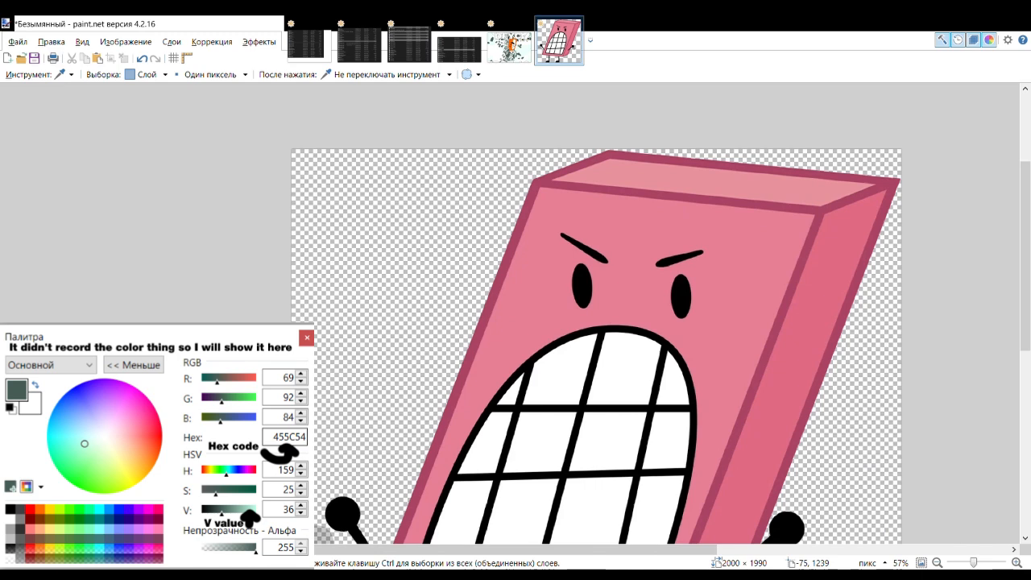
# Step: Switch to the Paintbrush on the Eraser image and set the brush width to 27
pyautogui.press('b')
pyautogui.keyDown('ctrl'); pyautogui.scroll(2, 409, 217); pyautogui.keyUp('ctrl')
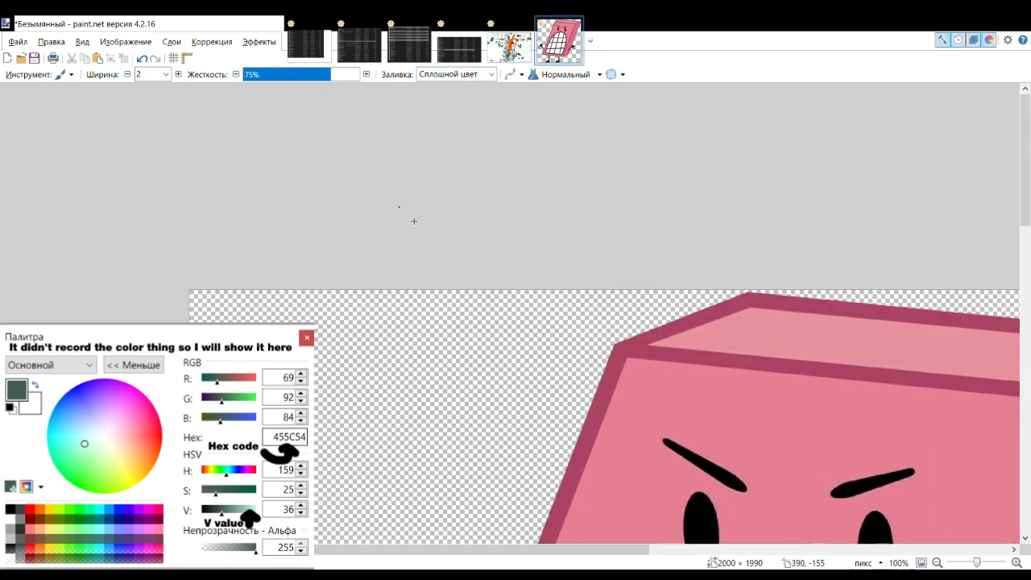
pyautogui.scroll(1, 409, 217)
pyautogui.keyDown('ctrl'); pyautogui.click(179, 75); pyautogui.keyUp('ctrl')
pyautogui.keyDown('ctrl'); pyautogui.click(179, 75); pyautogui.keyUp('ctrl')
pyautogui.keyDown('ctrl'); pyautogui.click(179, 75); pyautogui.keyUp('ctrl')
pyautogui.keyDown('ctrl'); pyautogui.click(178, 75); pyautogui.keyUp('ctrl')
pyautogui.keyDown('ctrl'); pyautogui.click(179, 75); pyautogui.keyUp('ctrl')
pyautogui.scroll(-2, 325, 262)
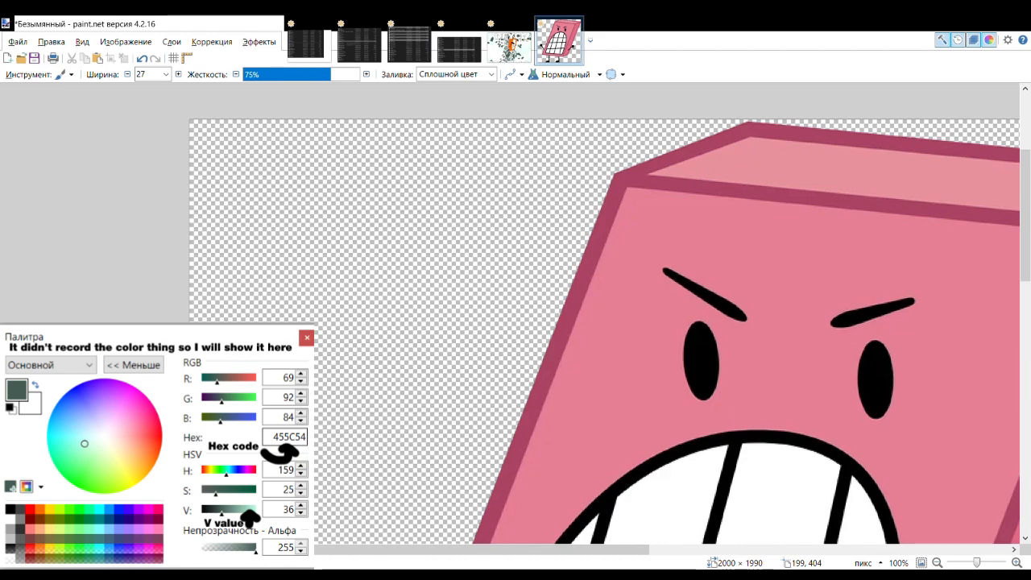
# Step: Sample the dark grey-green silhouette colour 455C54 from the DFYC reference image with the Color Picker
pyautogui.click(511, 50)
pyautogui.press('k')
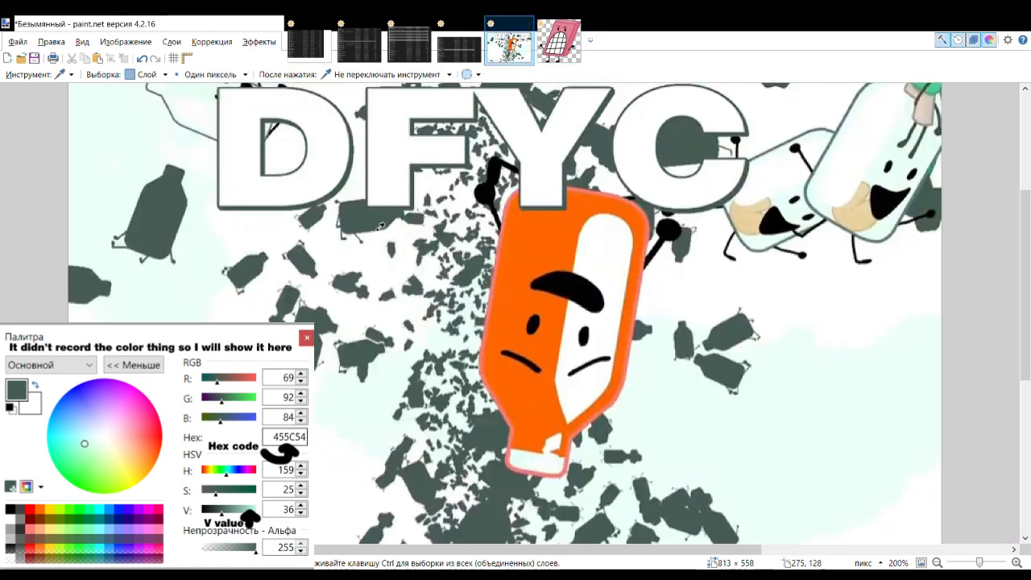
pyautogui.keyDown('ctrl'); pyautogui.scroll(-2, 378, 225); pyautogui.keyUp('ctrl')
pyautogui.keyDown('ctrl'); pyautogui.scroll(7, 386, 223); pyautogui.keyUp('ctrl')
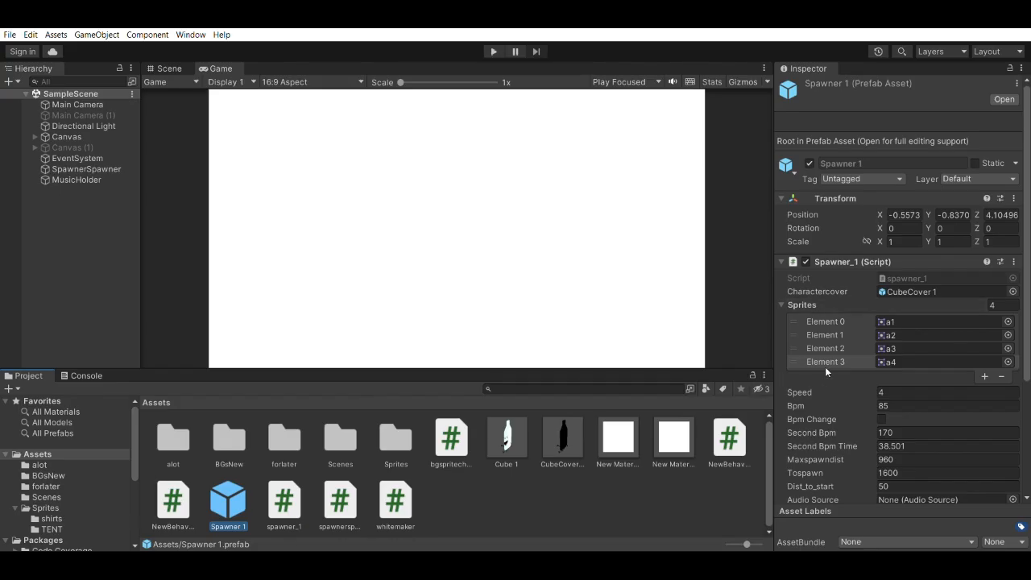
# Step: In Unity, set the Spawner 1 prefab's Cover Color to hexadecimal 455C54 and reselect the prefab
pyautogui.scroll(-5, 822, 372)
pyautogui.scroll(5, 851, 194)
pyautogui.scroll(-5, 850, 201)
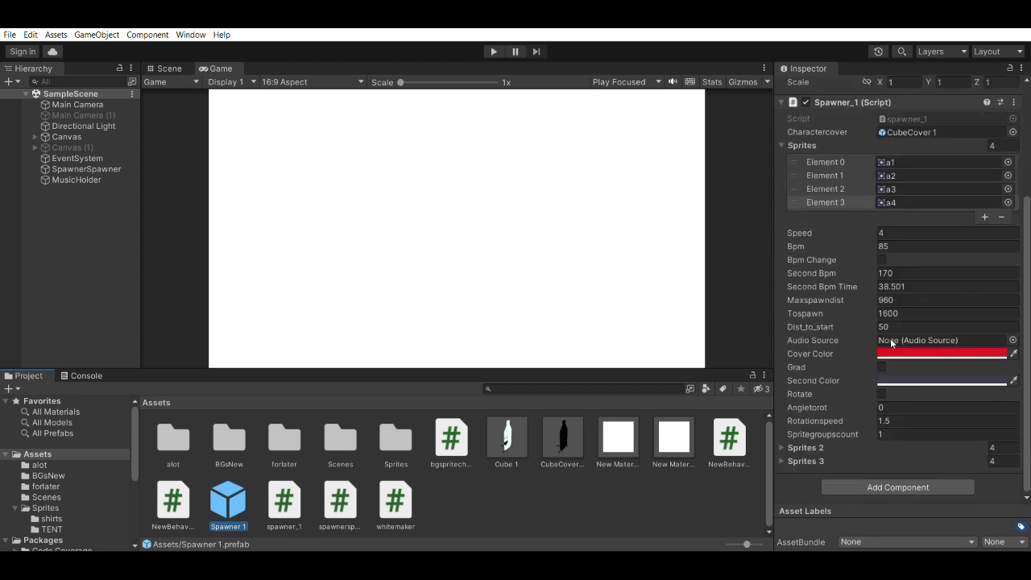
pyautogui.click(941, 380)
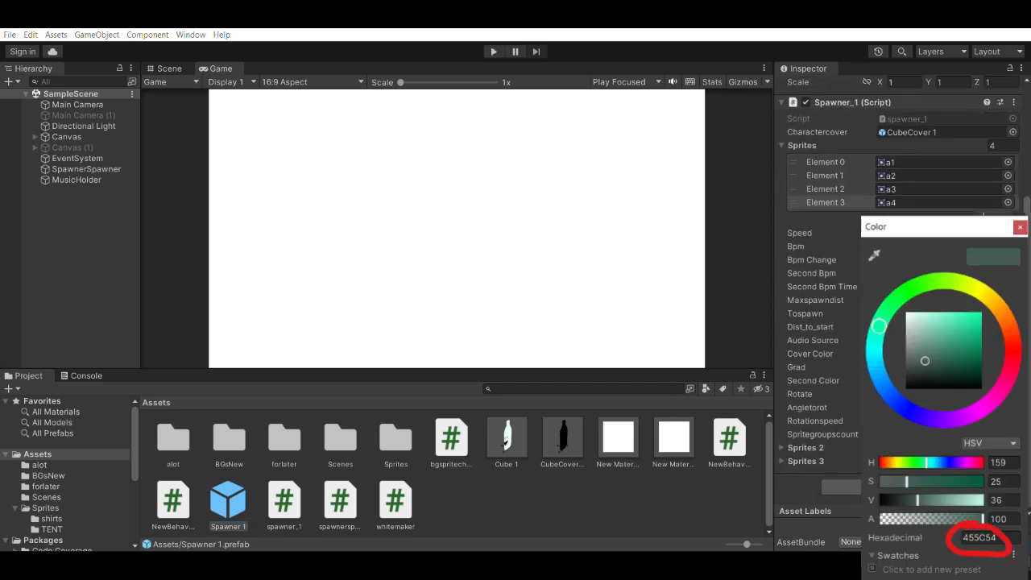
pyautogui.click(714, 508)
pyautogui.click(228, 500)
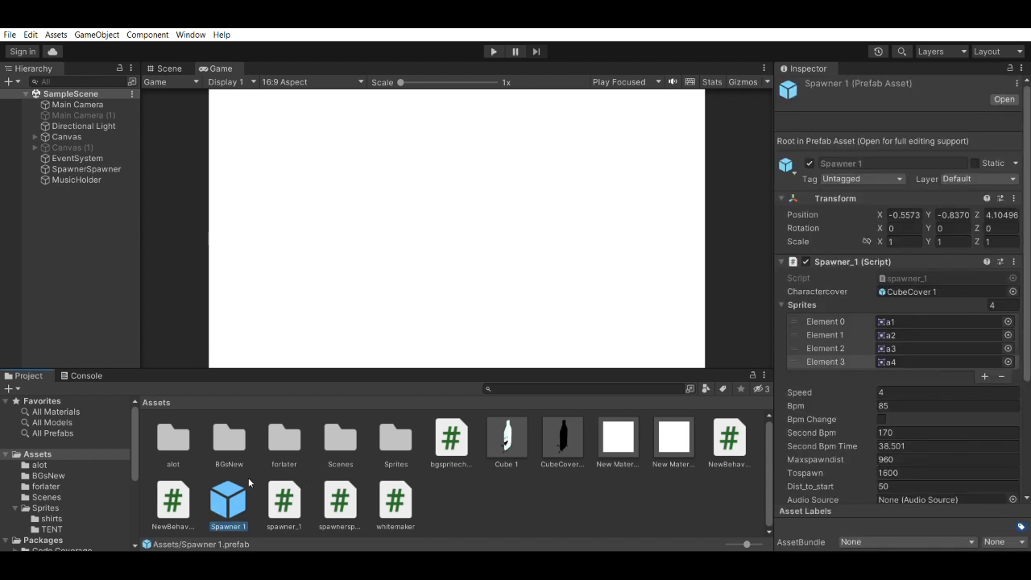
pyautogui.scroll(-3, 827, 399)
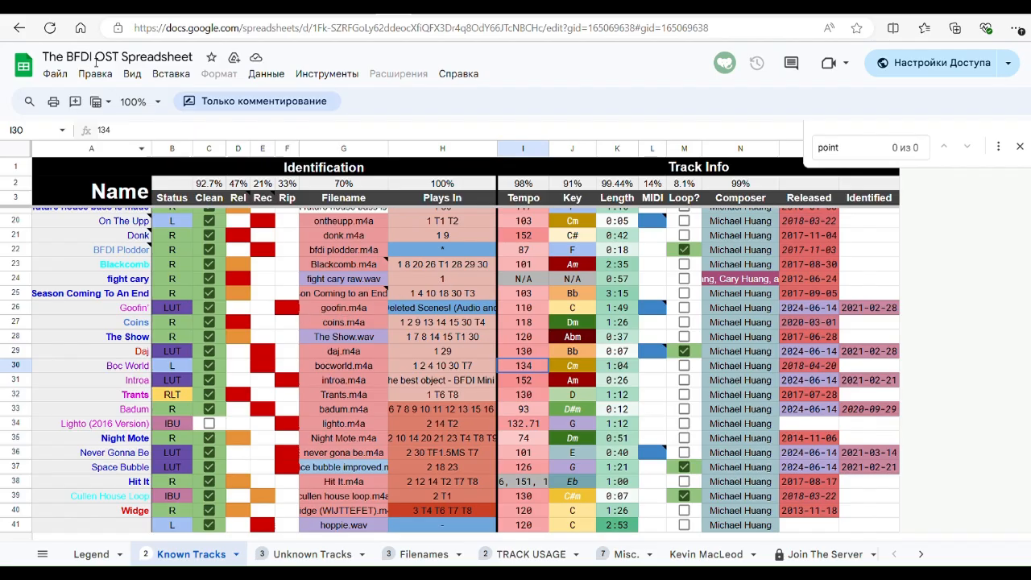
# Step: Search the Known Tracks sheet of The BFDI OST Spreadsheet for "dfyc" to look up the track's tempo
pyautogui.click(273, 294)
pyautogui.scroll(3, 273, 294)
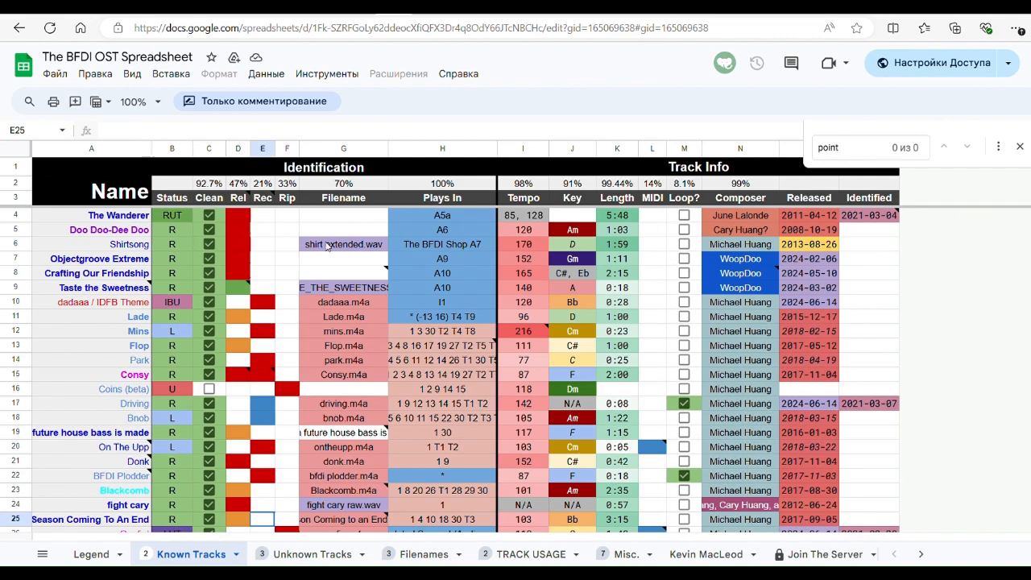
pyautogui.click(289, 232)
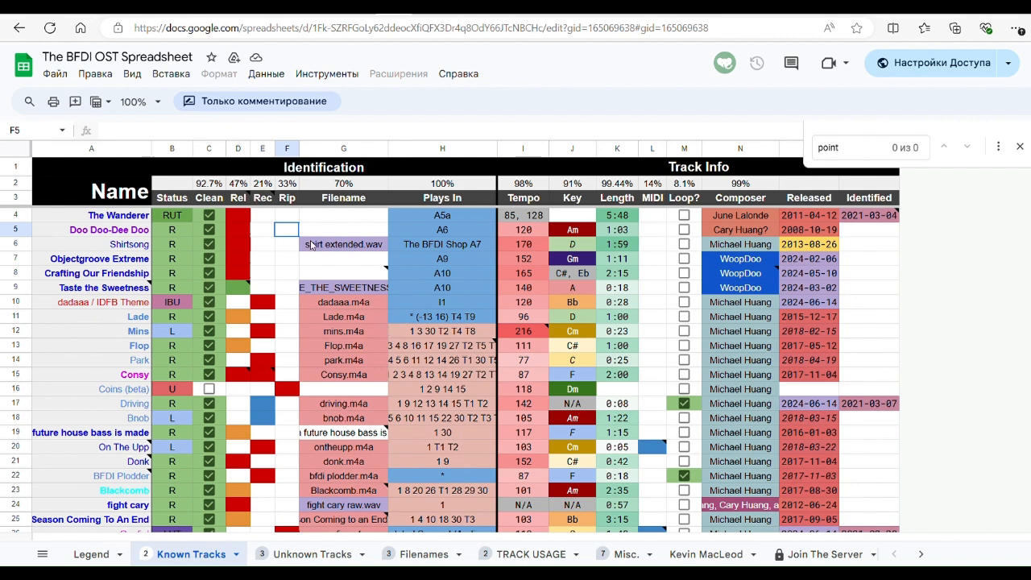
pyautogui.hotkey('ctrl', 'f')
pyautogui.write('dfyc')
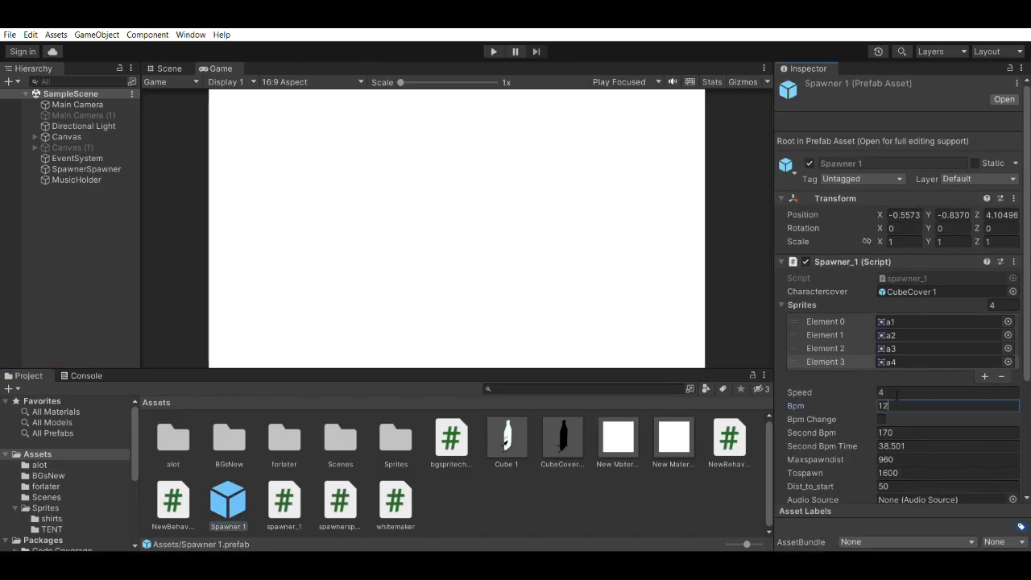
# Step: In Unity, enter the new Bpm for Spawner 1, then test-run the game and stop it
pyautogui.click(642, 483)
pyautogui.click(495, 51)
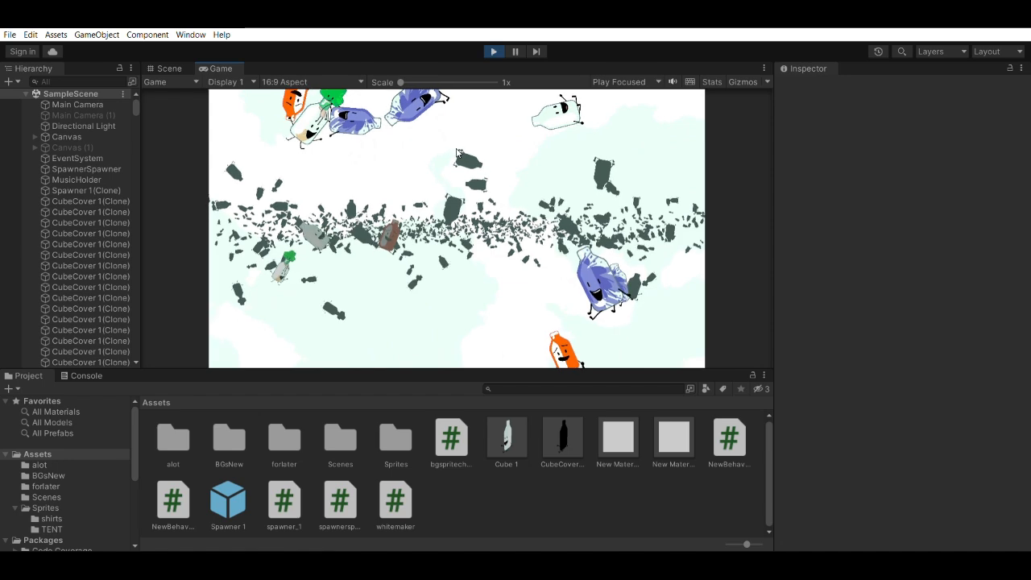
pyautogui.click(493, 50)
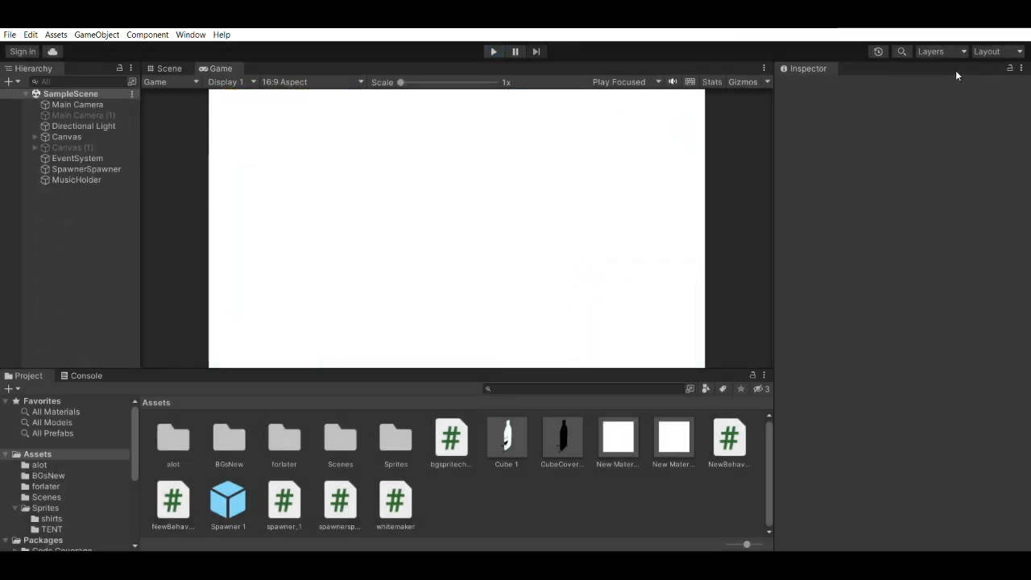
# Step: Open the project's Build Settings
pyautogui.click(10, 35)
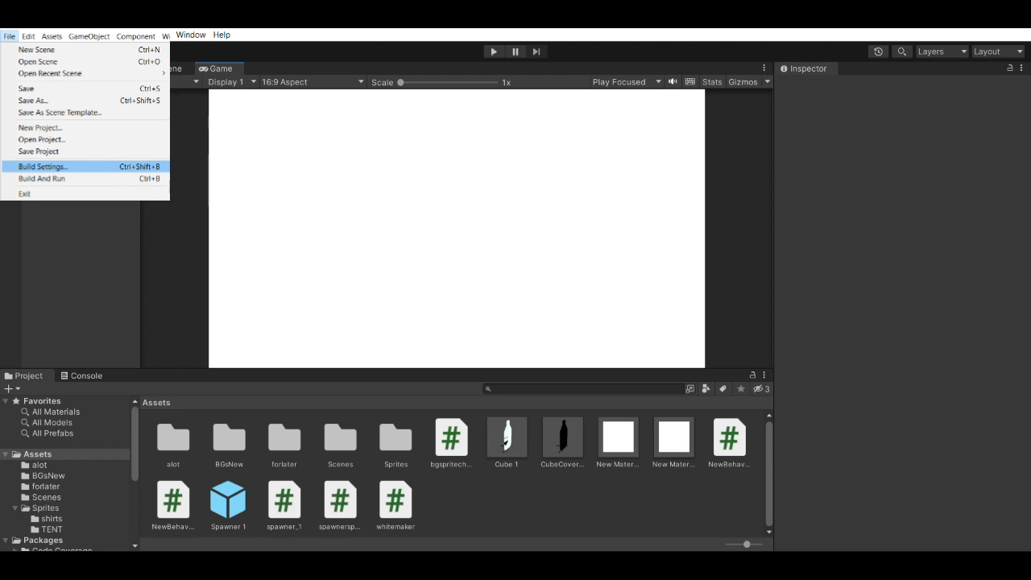
pyautogui.press('Return')
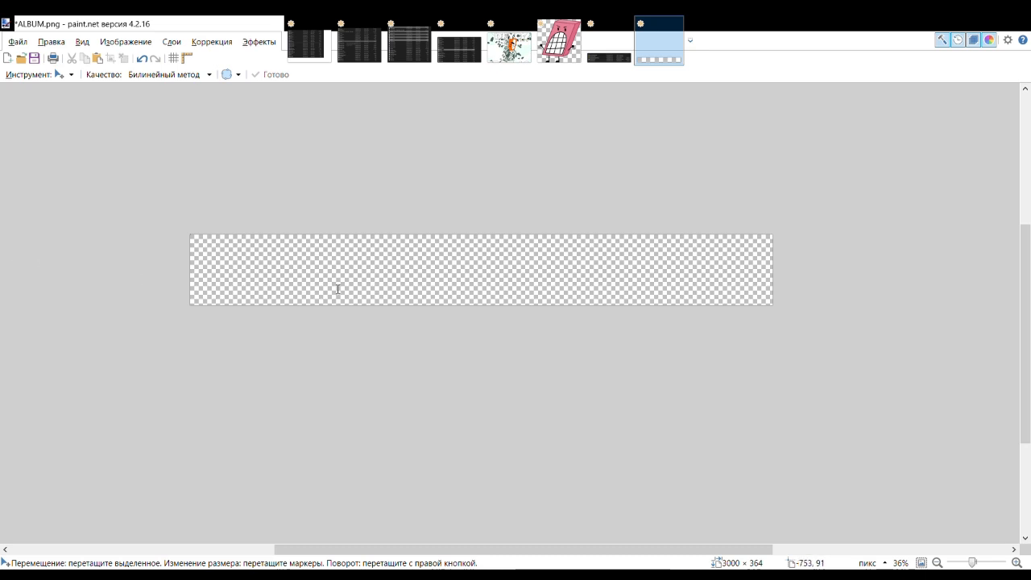
# Step: In paint.net, add the centre-aligned text DFYC in HelveticaNeueCyr at size 288 to the middle of the ALBUM.png canvas
pyautogui.press('t')
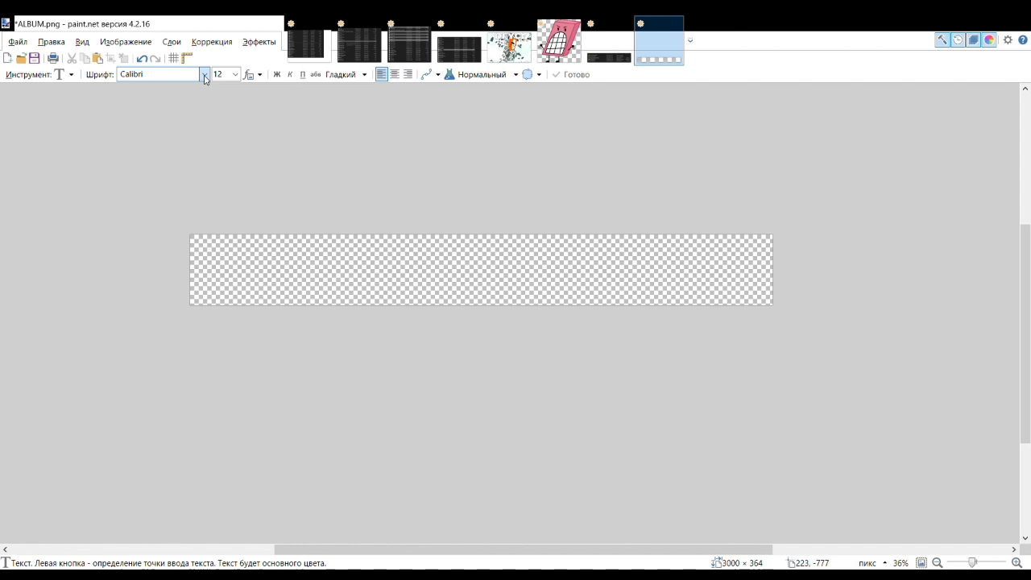
pyautogui.scroll(-5, 204, 78)
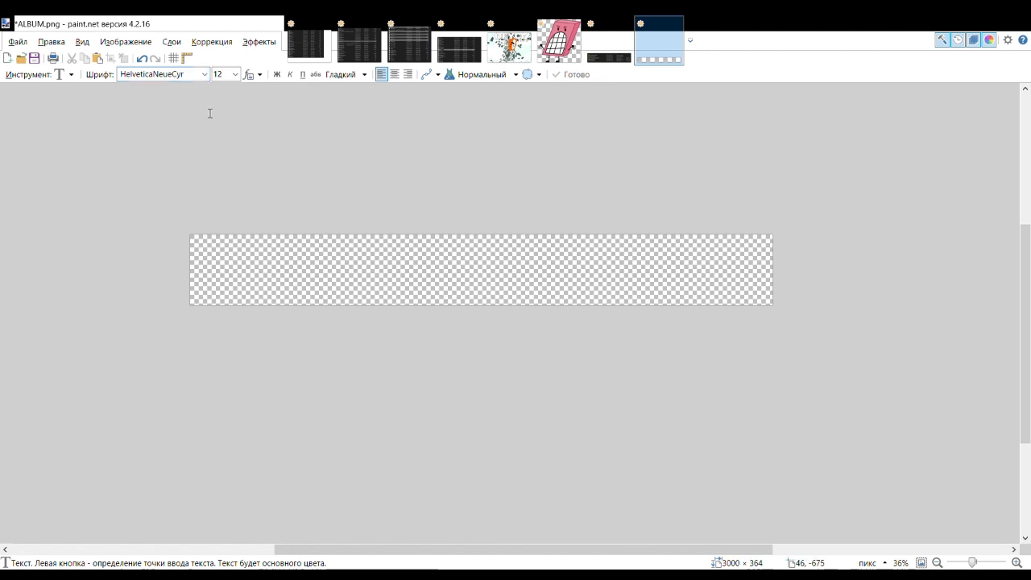
pyautogui.click(229, 74)
pyautogui.write('288')
pyautogui.click(395, 74)
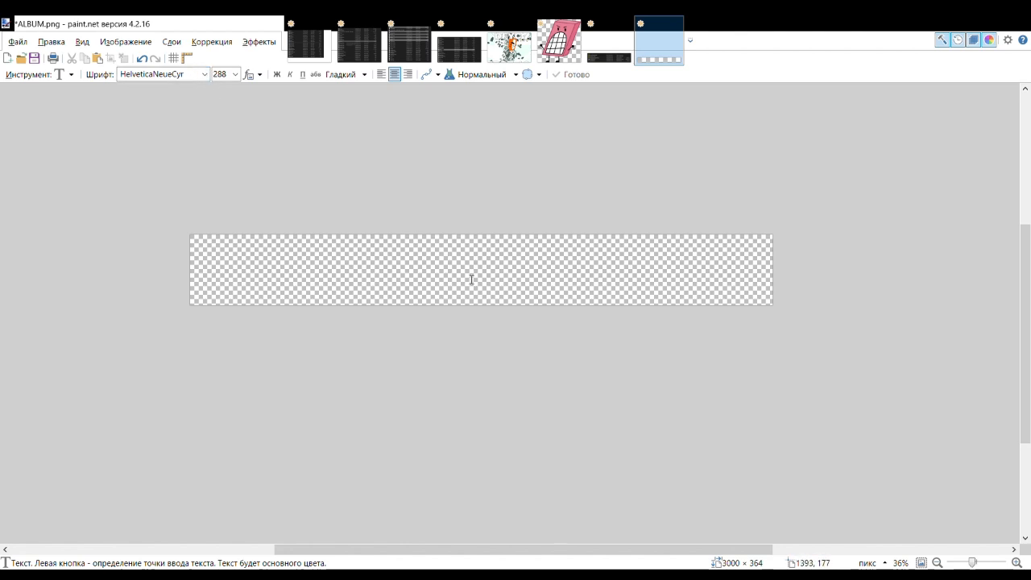
pyautogui.click(473, 279)
pyautogui.moveTo(477, 315); pyautogui.dragTo(500, 317)
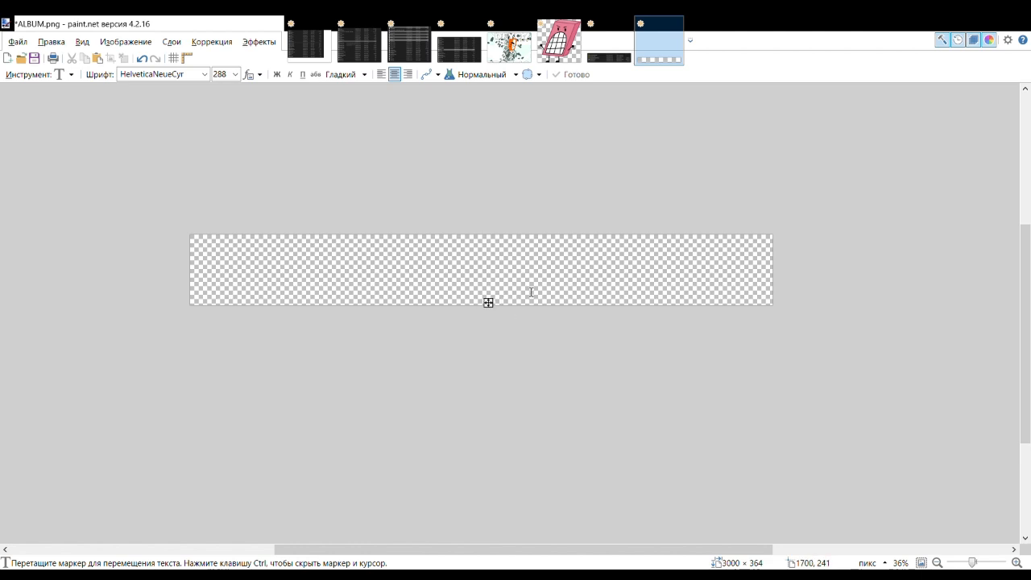
pyautogui.write('DFYC')
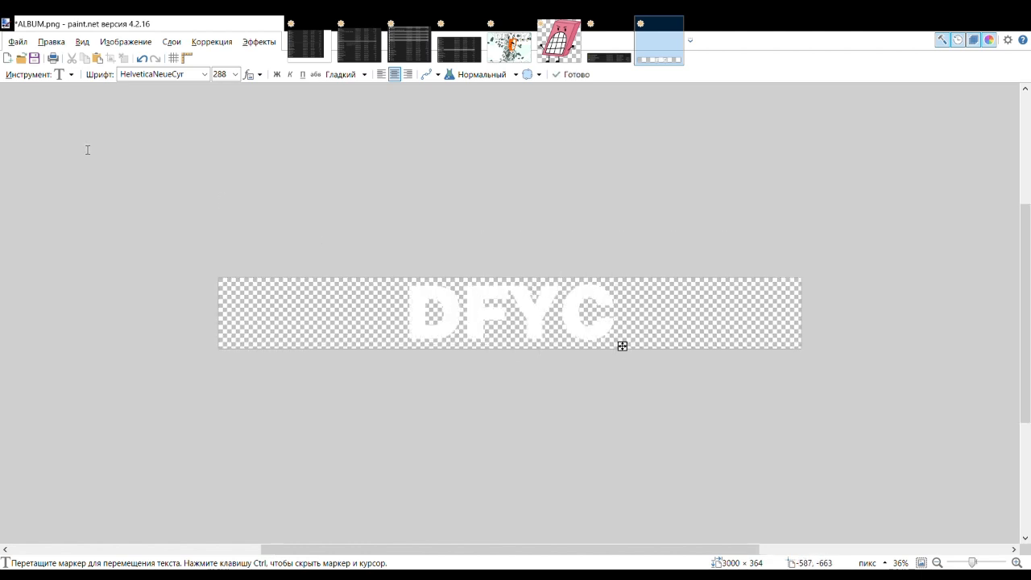
# Step: Select the whole canvas and stretch the DFYC text horizontally until the selection is about 3676 px wide, keeping its 364 px height
pyautogui.click(34, 119)
pyautogui.hotkey('ctrl', 'a')
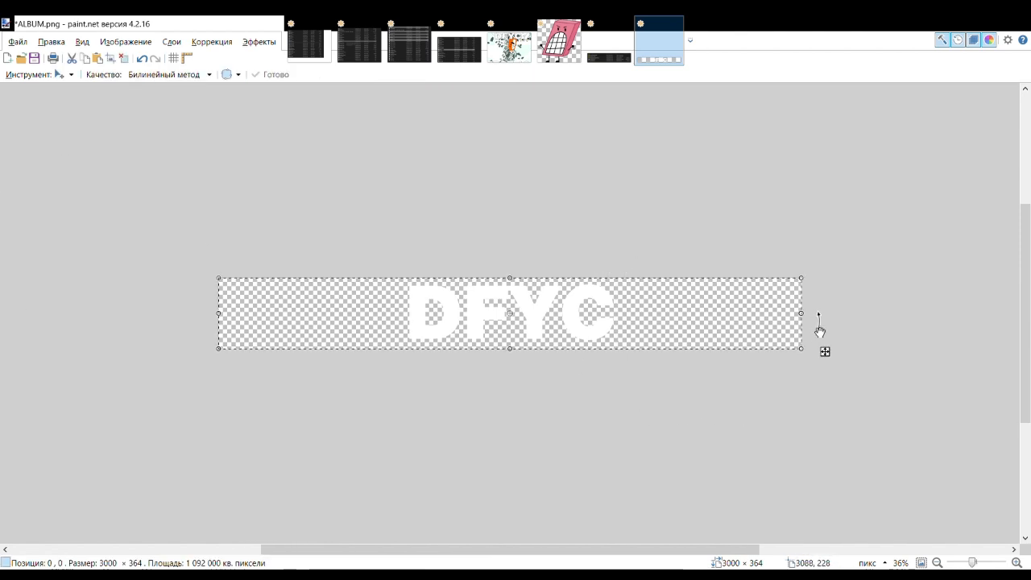
pyautogui.moveTo(811, 326); pyautogui.dragTo(861, 326)
pyautogui.moveTo(228, 320); pyautogui.dragTo(168, 325)
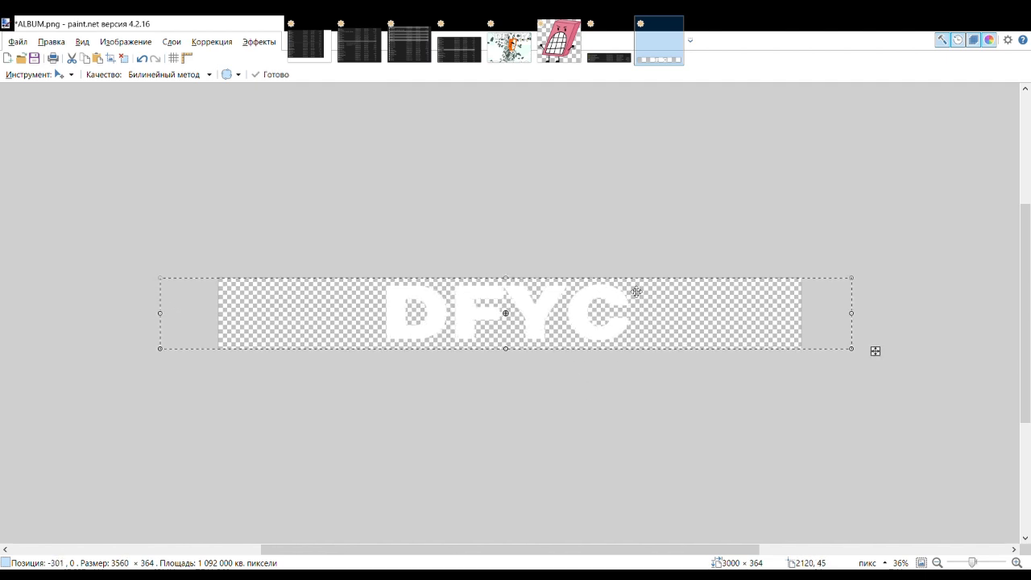
pyautogui.moveTo(170, 324); pyautogui.dragTo(86, 323)
pyautogui.moveTo(863, 325); pyautogui.dragTo(938, 329)
pyautogui.hotkey('ctrl', 'z')
pyautogui.hotkey('ctrl', 'z')
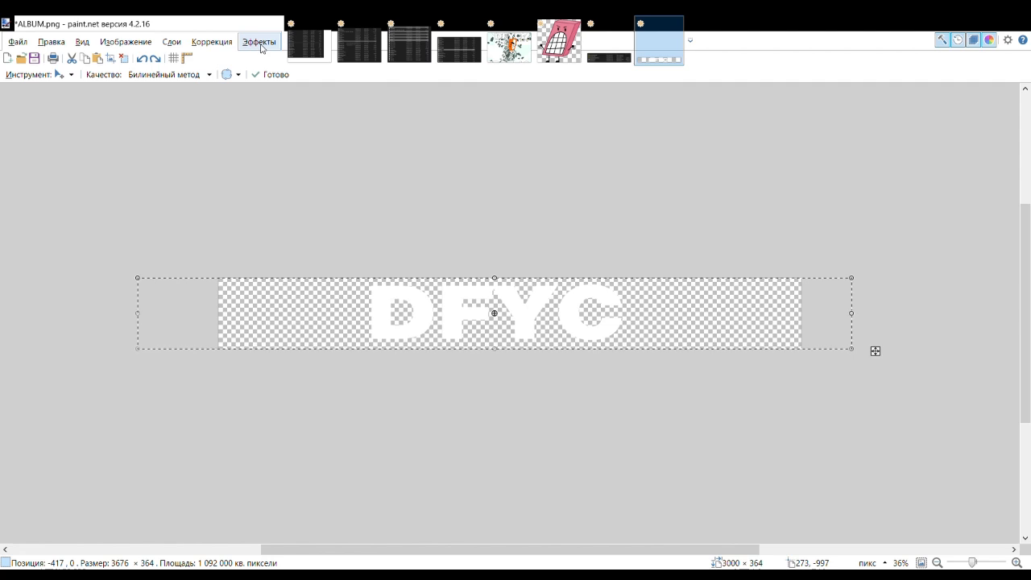
# Step: Apply Outline Object to the text in RGB 69, 92, 84 with softness 127, first at width 4, again at width 9 angled -50.65
pyautogui.click(261, 48)
pyautogui.moveTo(266, 79)
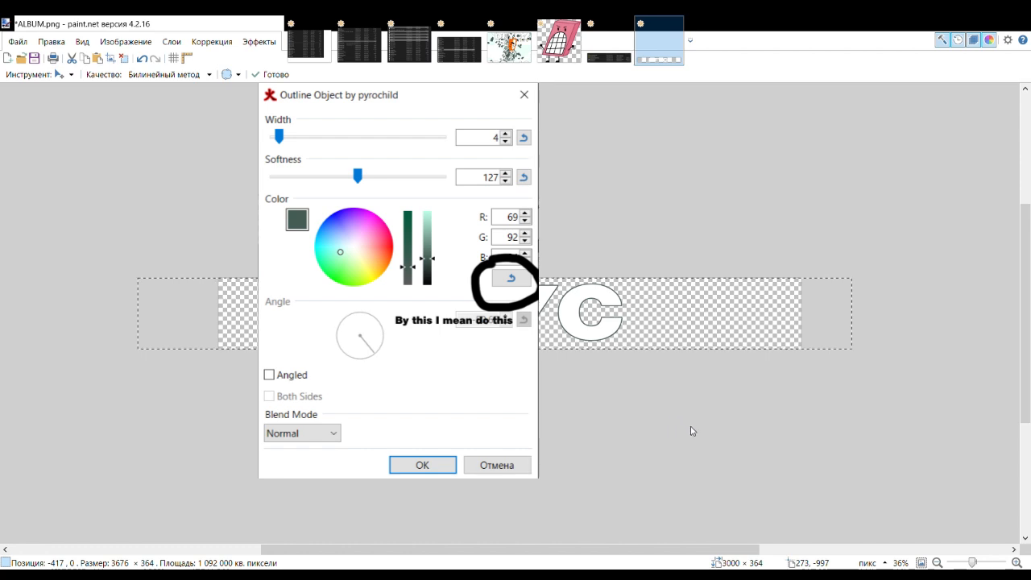
pyautogui.click(274, 41)
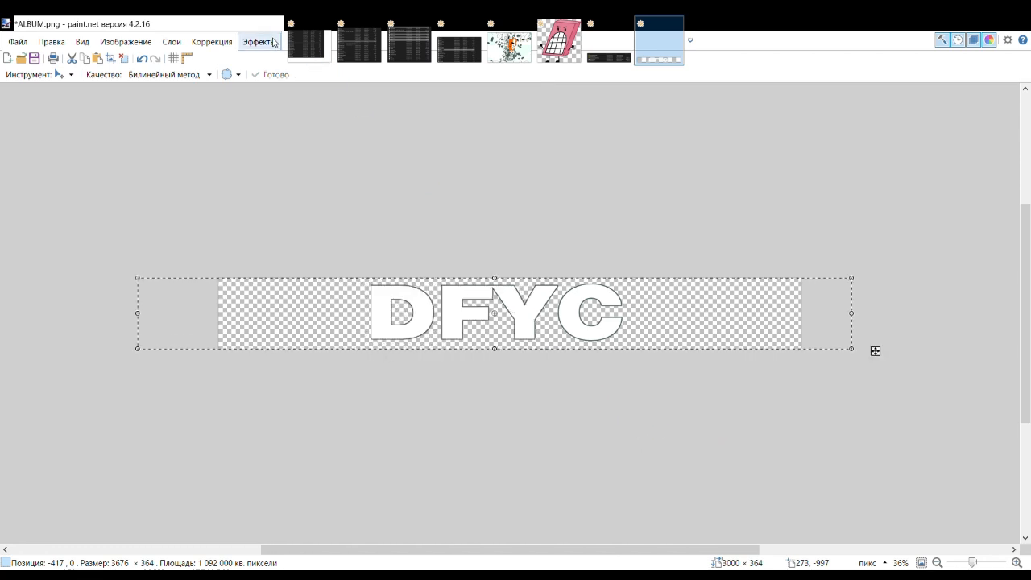
pyautogui.click(478, 111)
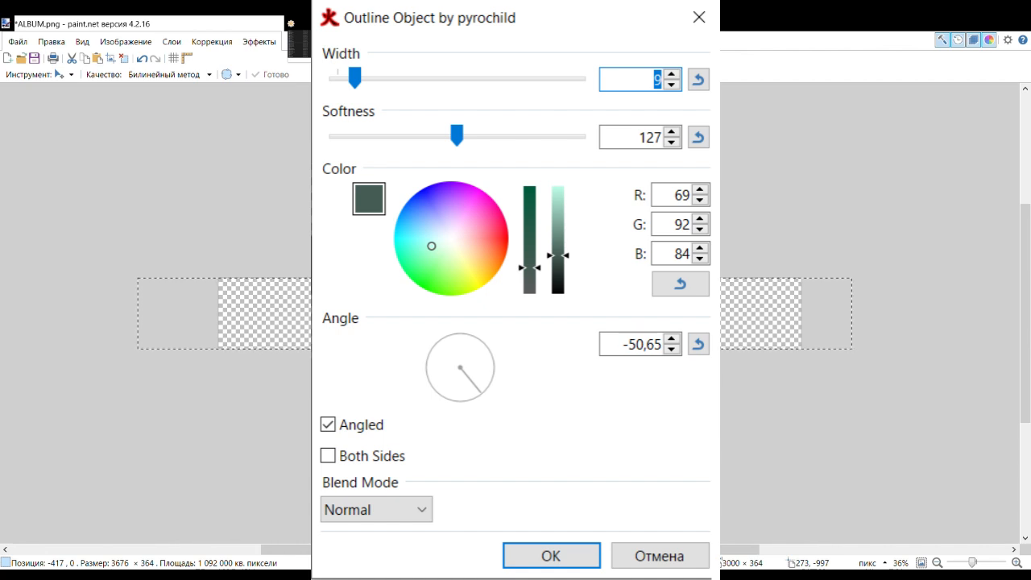
pyautogui.press('Return')
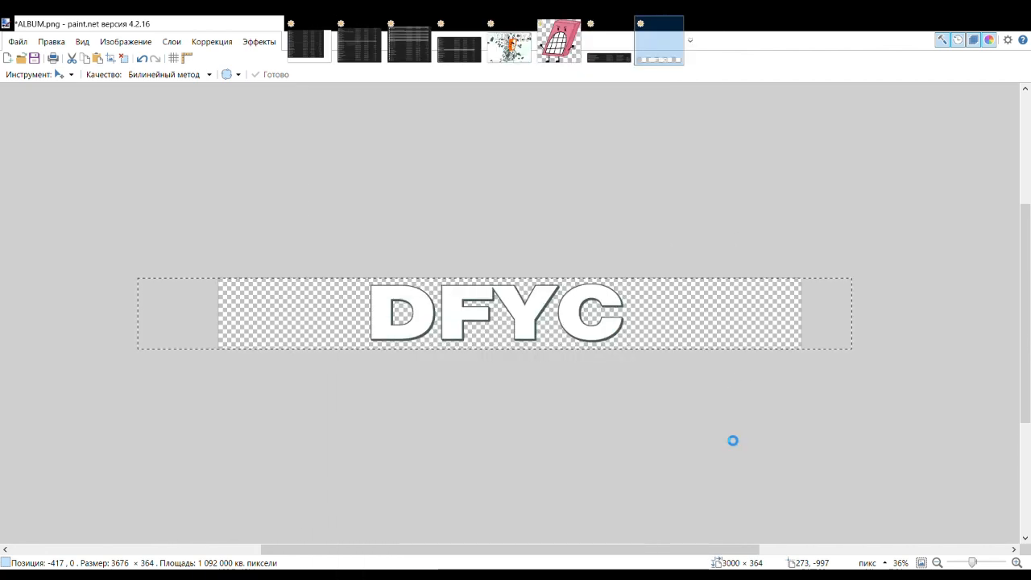
pyautogui.keyDown('ctrl'); pyautogui.scroll(6, 452, 387); pyautogui.keyUp('ctrl')
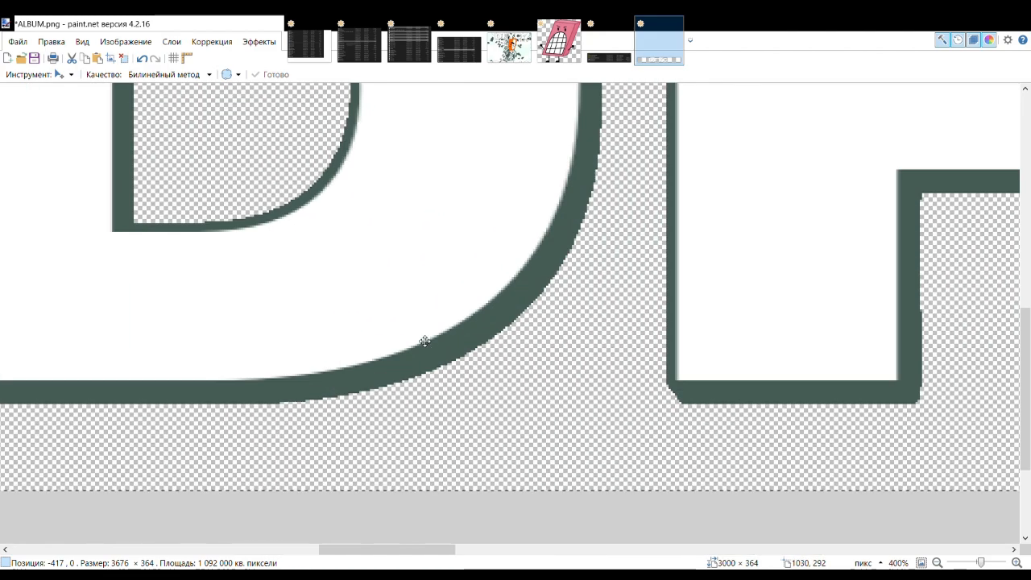
pyautogui.keyDown('ctrl'); pyautogui.scroll(-3, 472, 345); pyautogui.keyUp('ctrl')
pyautogui.keyDown('ctrl'); pyautogui.scroll(-2, 475, 342); pyautogui.keyUp('ctrl')
pyautogui.keyDown('ctrl'); pyautogui.scroll(6, 618, 299); pyautogui.keyUp('ctrl')
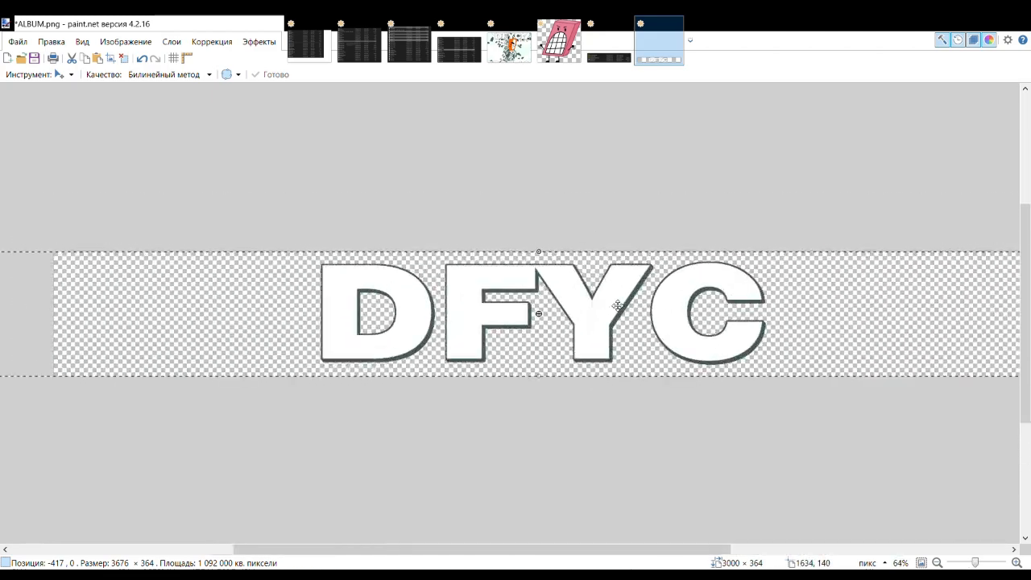
pyautogui.keyDown('ctrl'); pyautogui.scroll(3, 529, 245); pyautogui.keyUp('ctrl')
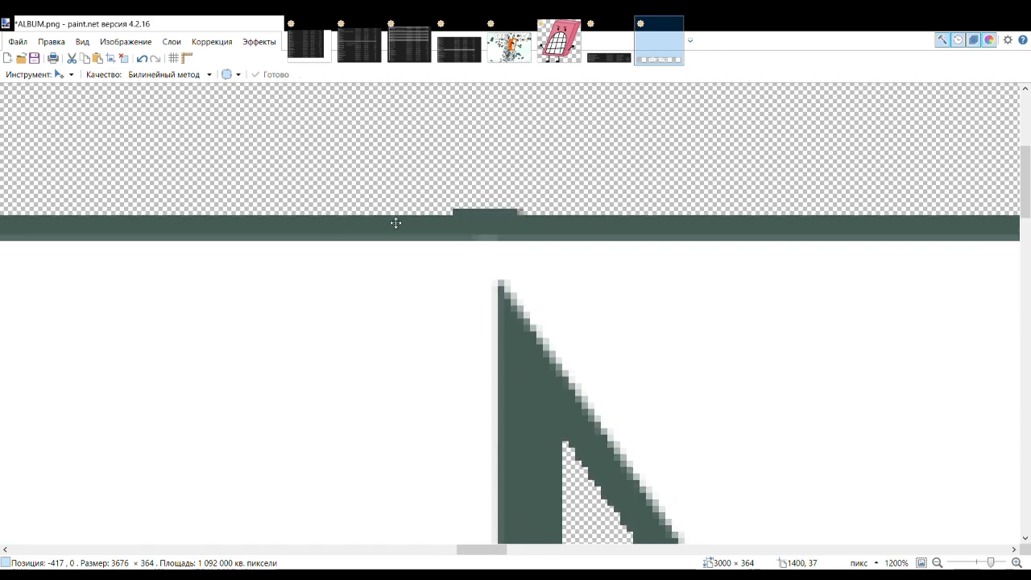
pyautogui.keyDown('ctrl'); pyautogui.scroll(-9, 491, 233); pyautogui.keyUp('ctrl')
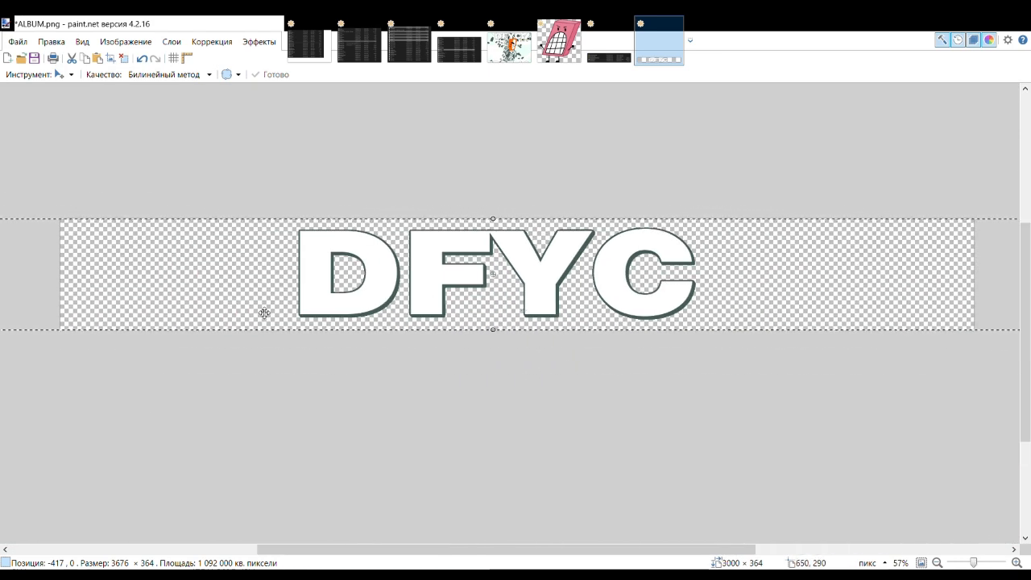